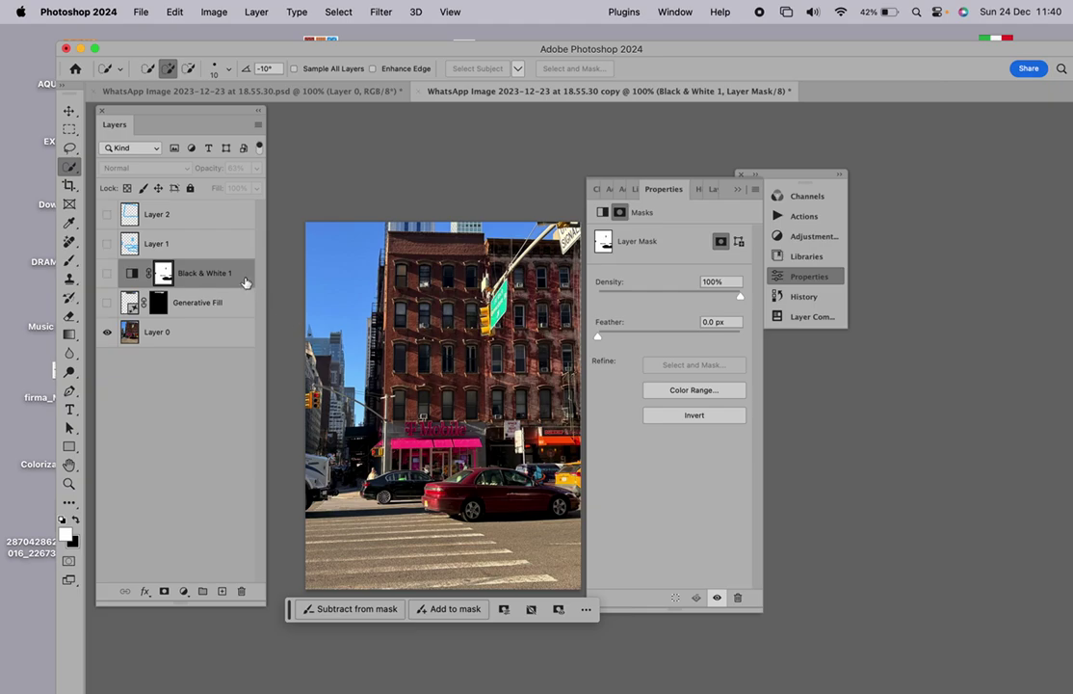
Preview the blue markings on Layer 2 and Layer 1 in turn, leaving both layers hidden.
click(107, 215)
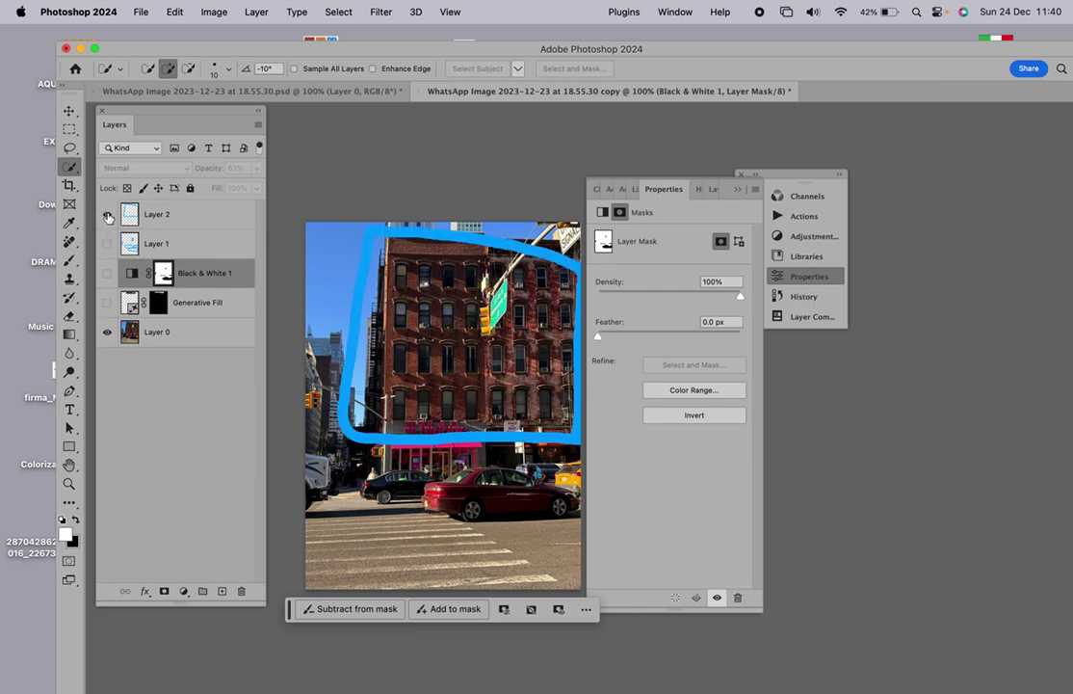
click(107, 215)
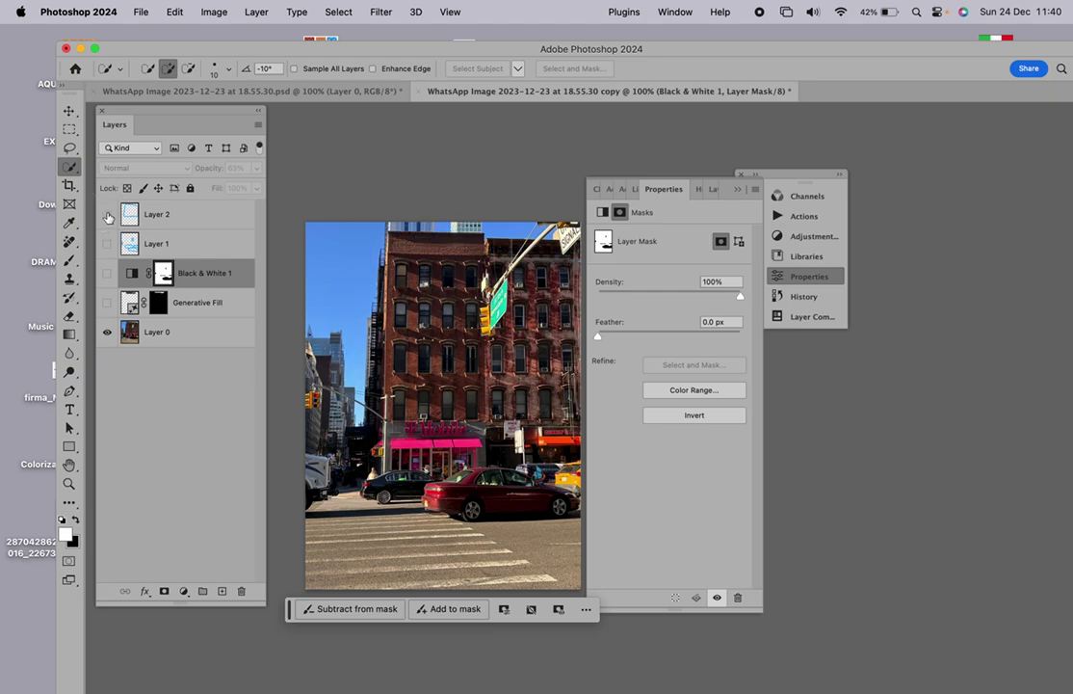
click(107, 244)
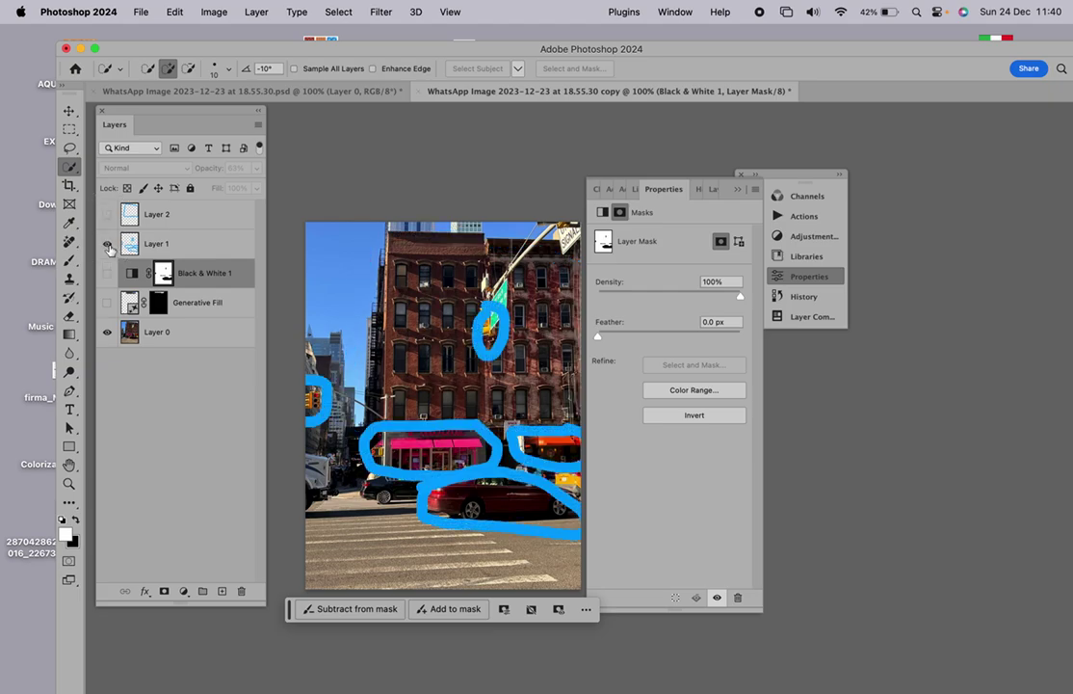
click(107, 244)
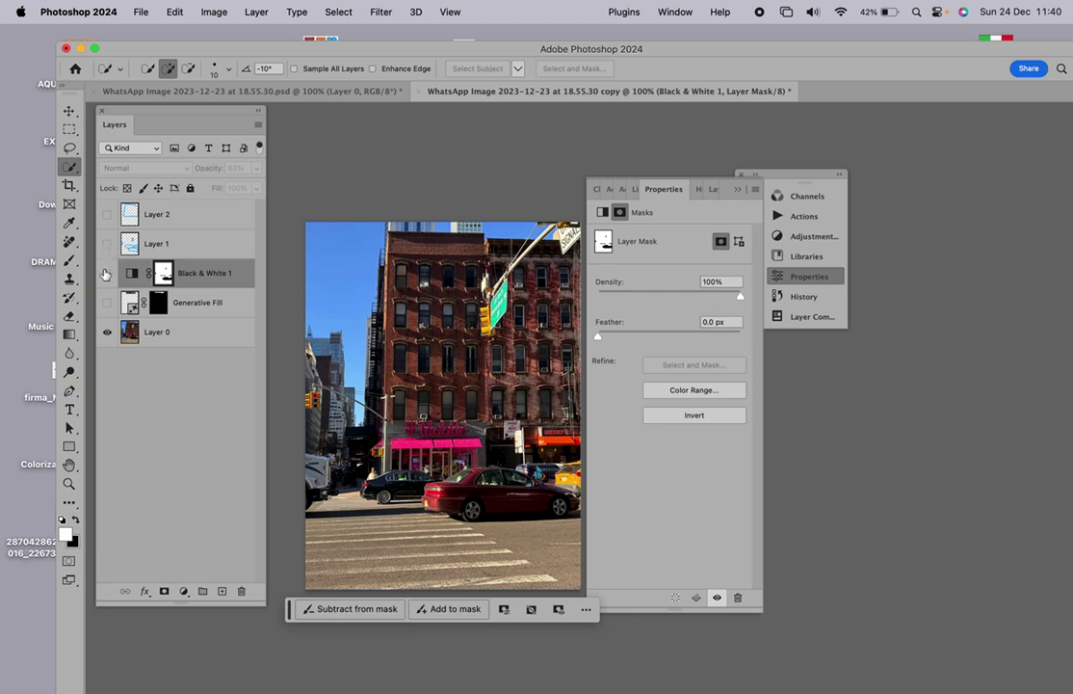
Show the Black & White 1 layer and inspect its adjustment settings and its mask, both alone and as a red overlay.
click(106, 274)
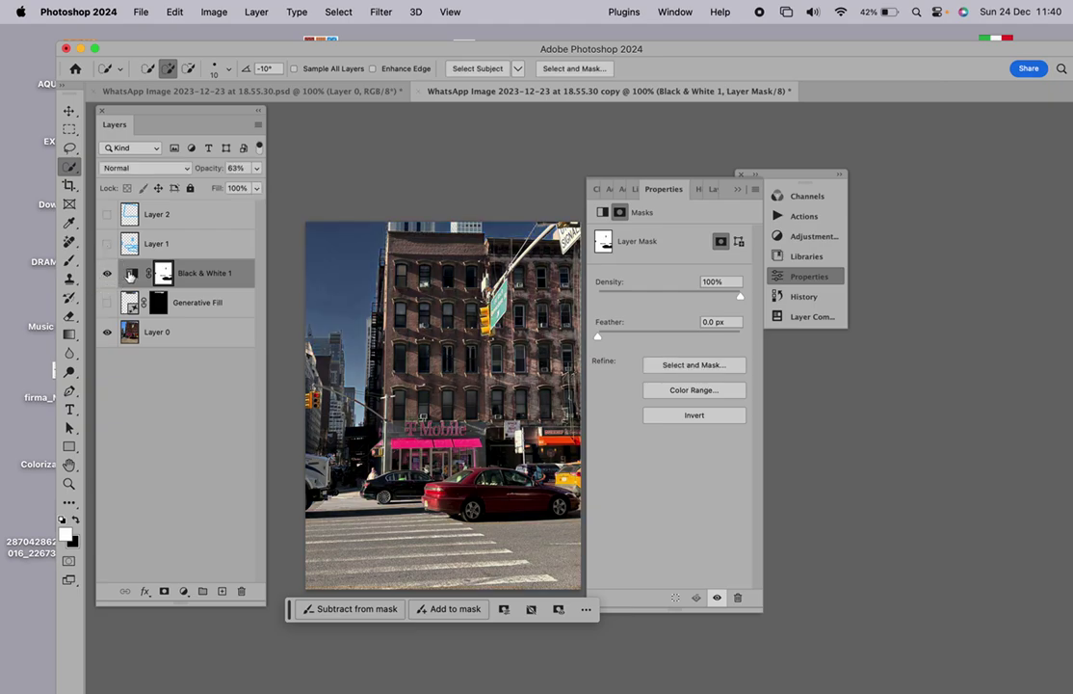
click(130, 275)
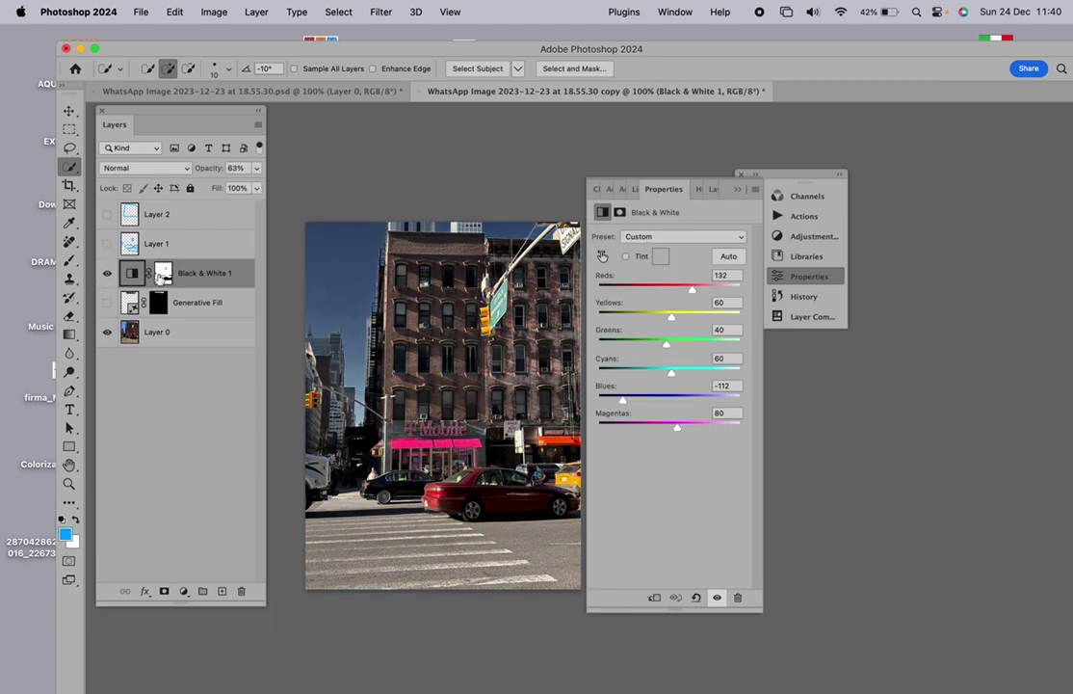
alt+click(164, 276)
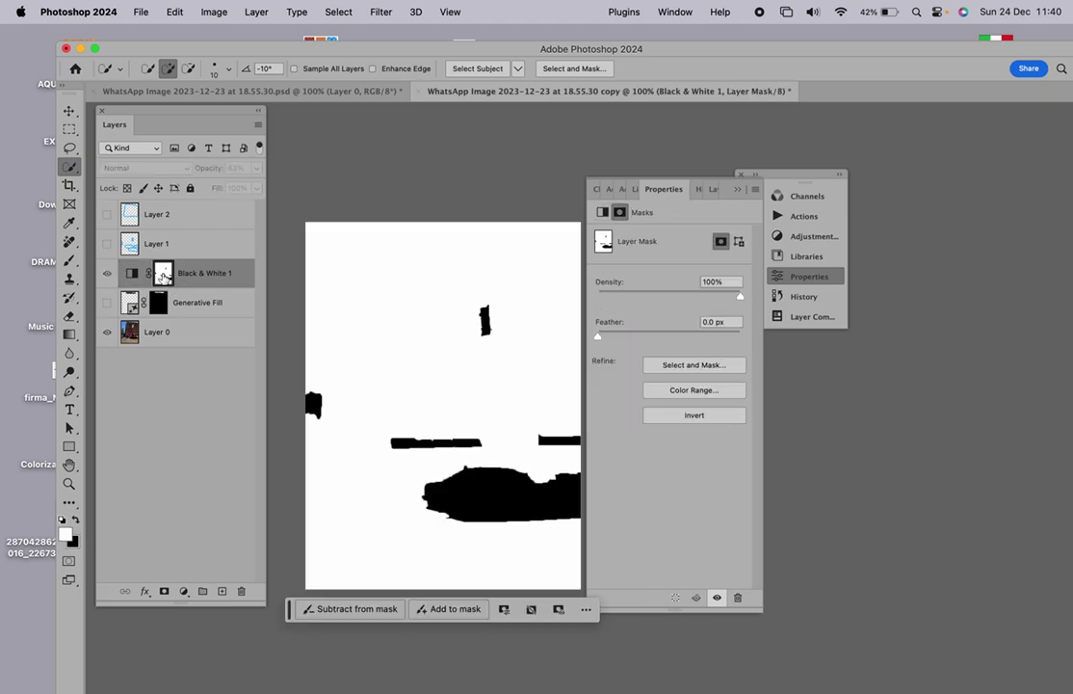
alt+click(163, 277)
alt+shift+click(164, 276)
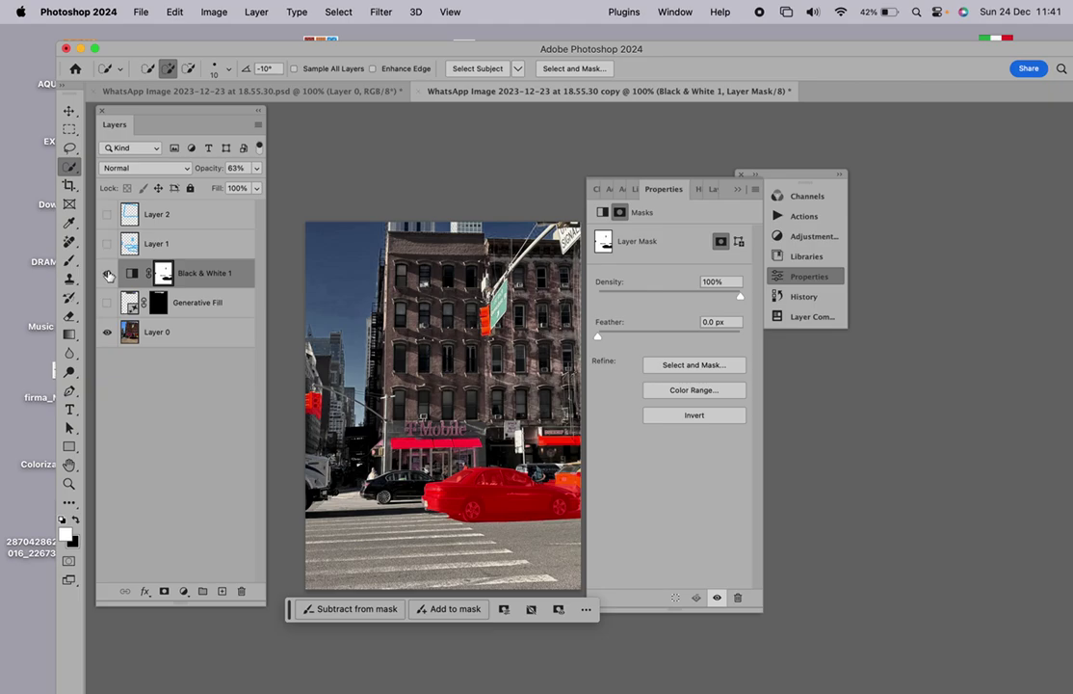
key(backslash)
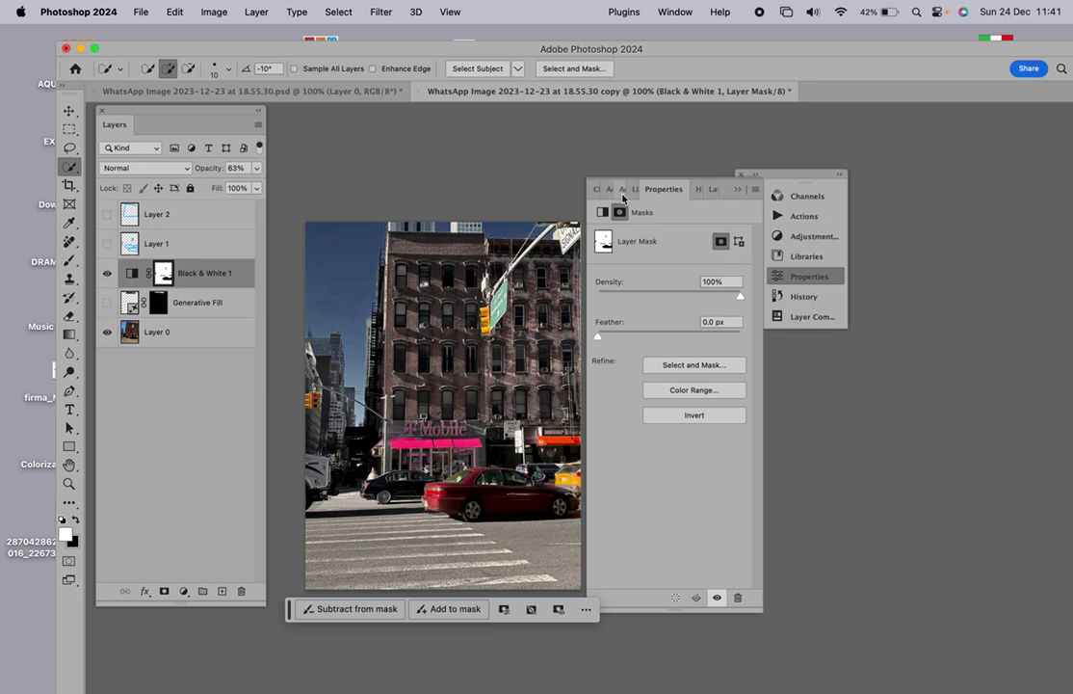
Review the edited copy's history and switch to the original document, WhatsApp Image 2023-12-23 at 18.55.30.psd.
click(698, 190)
scroll(640, 250, up, 10)
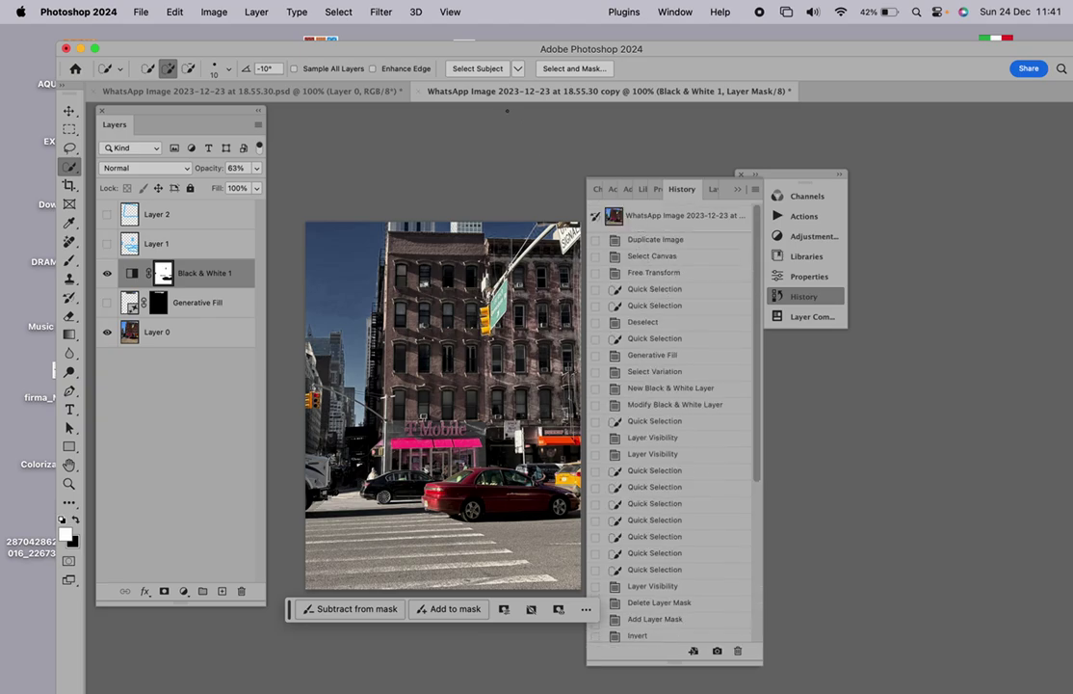
click(320, 92)
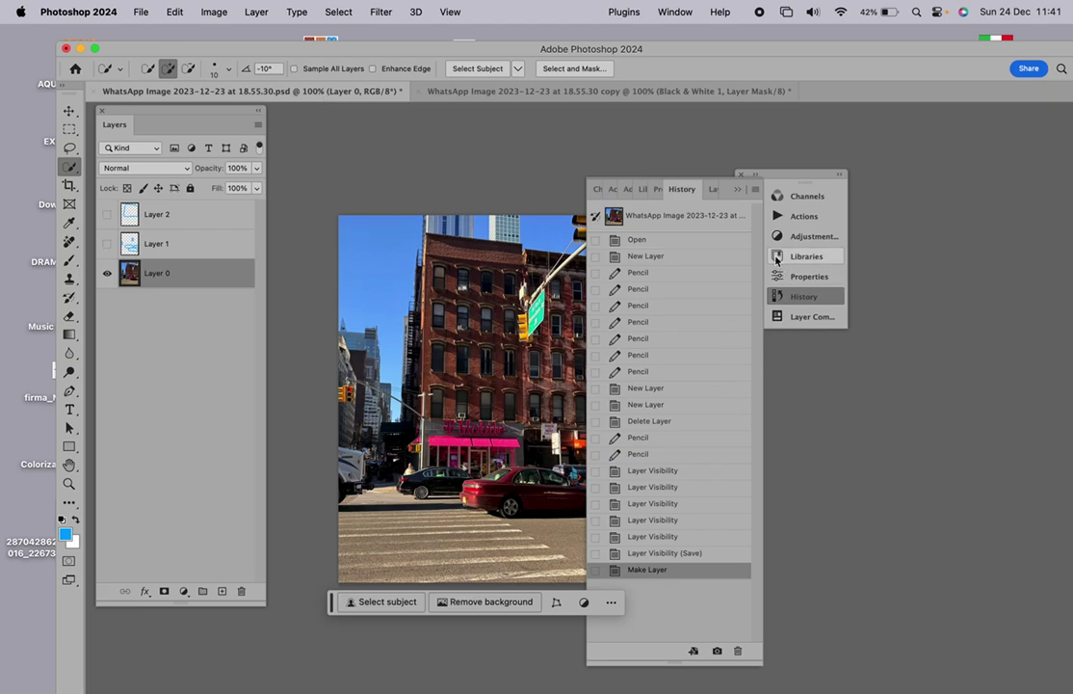
click(737, 189)
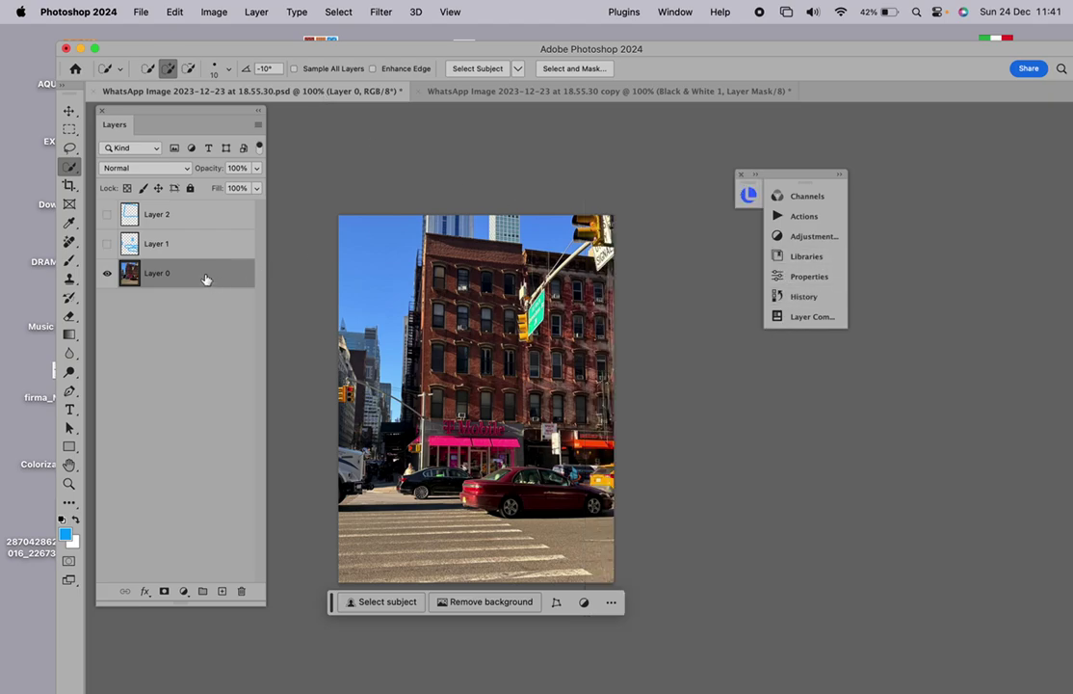
double_click(183, 242)
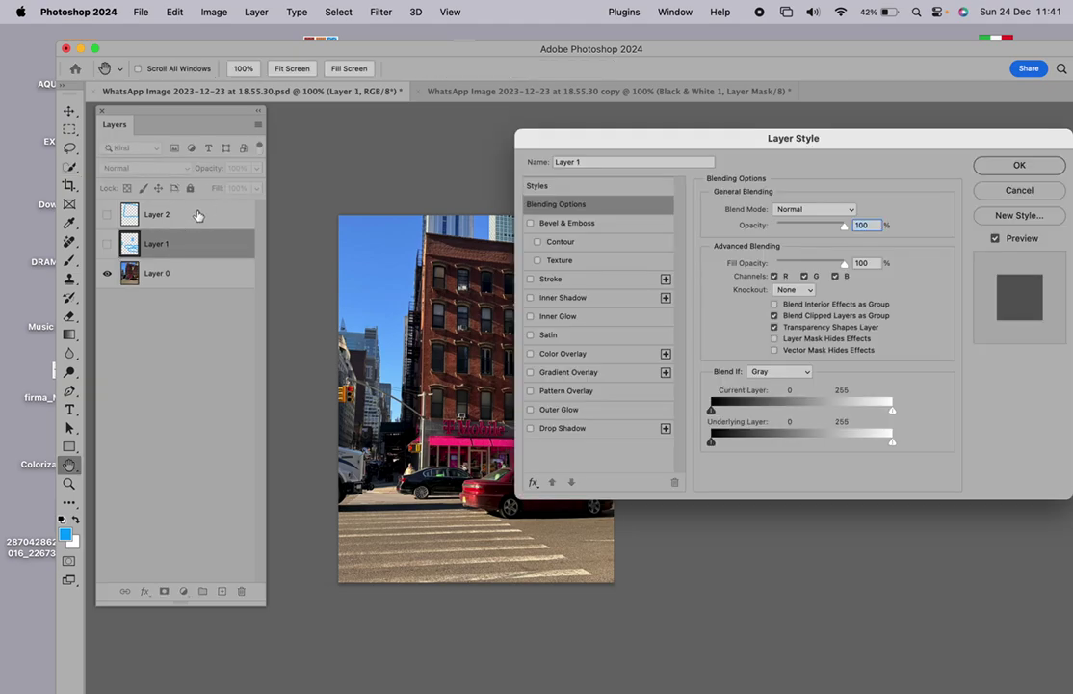
click(1019, 190)
key(w)
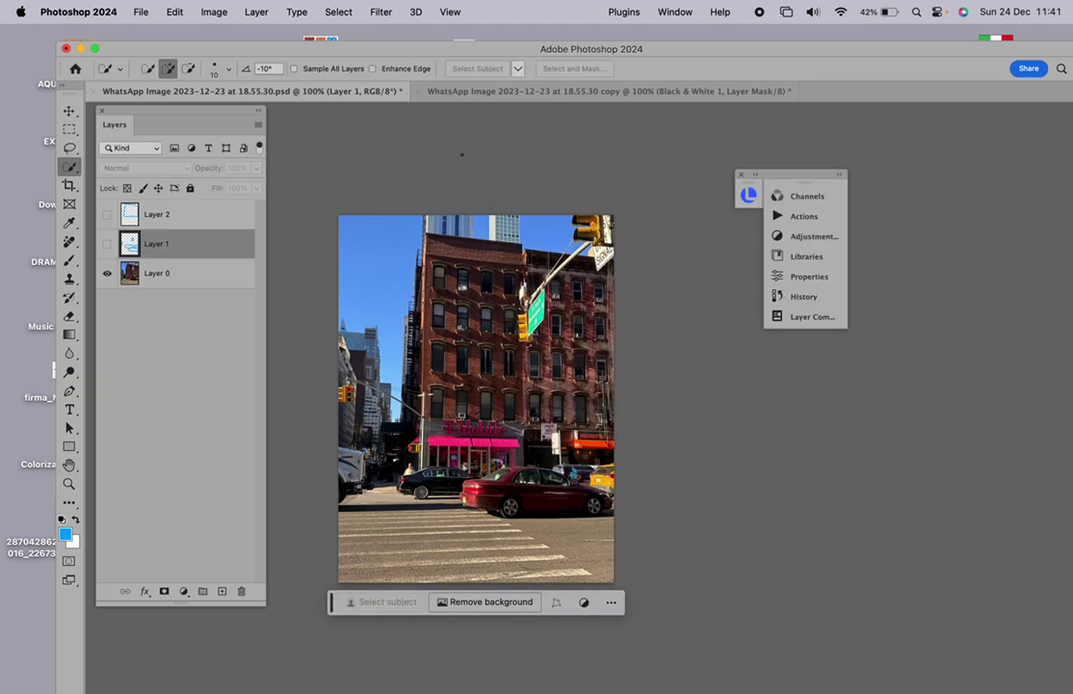
Delete the two markup layers, Layer 2 and Layer 1, keeping only the photo on Layer 0.
double_click(178, 214)
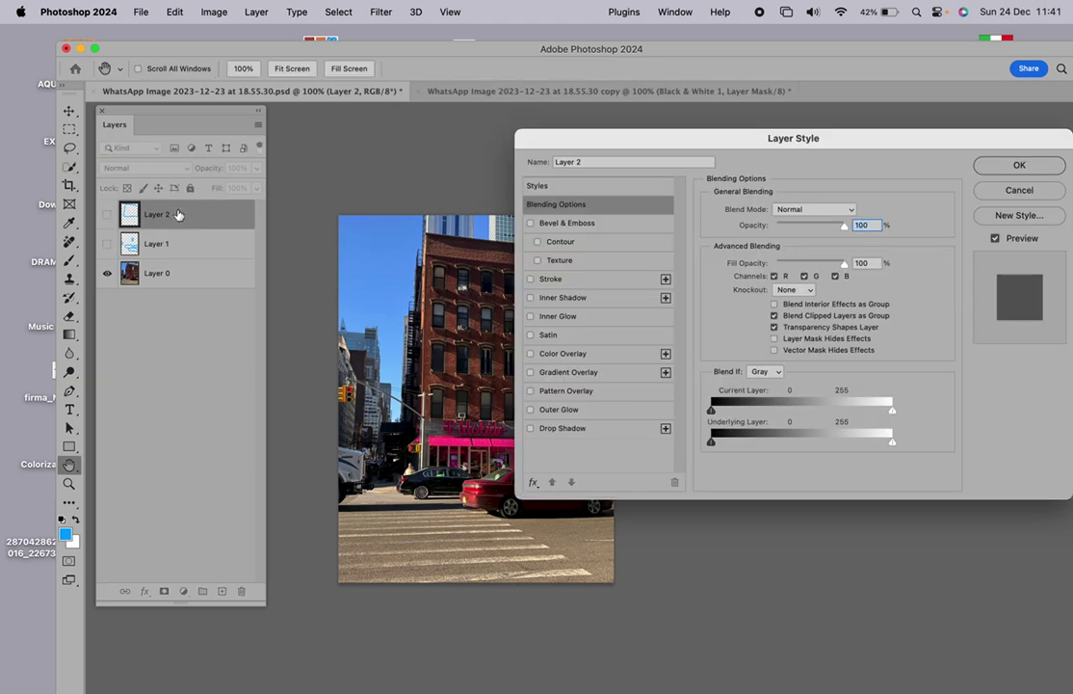
click(1018, 190)
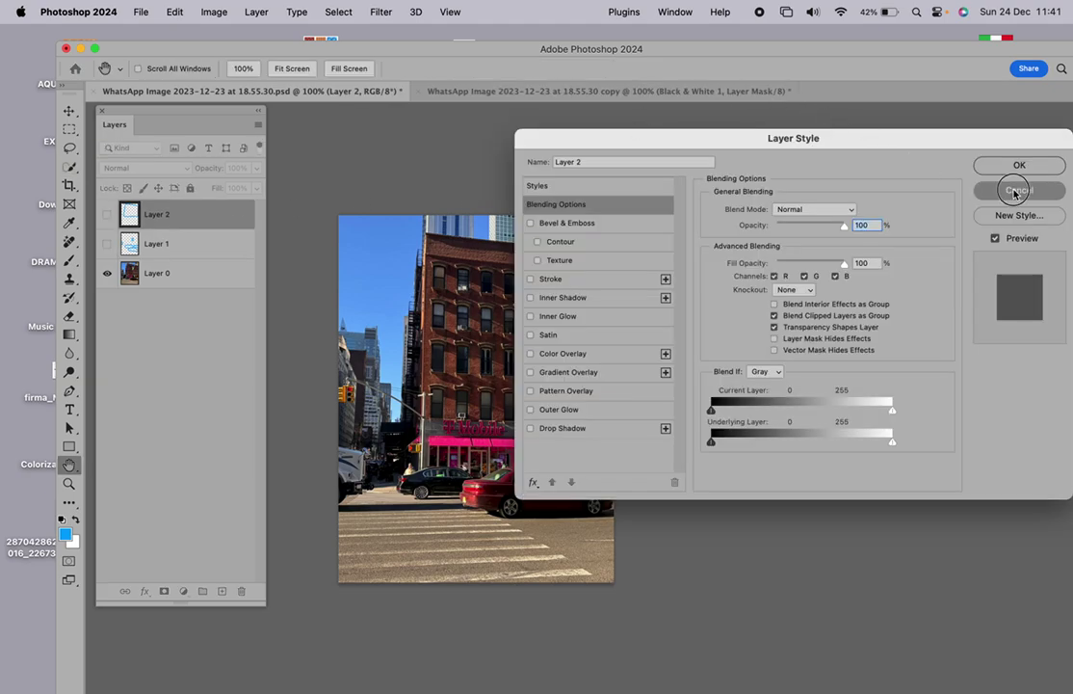
key(w)
key(BackSpace)
key(BackSpace)
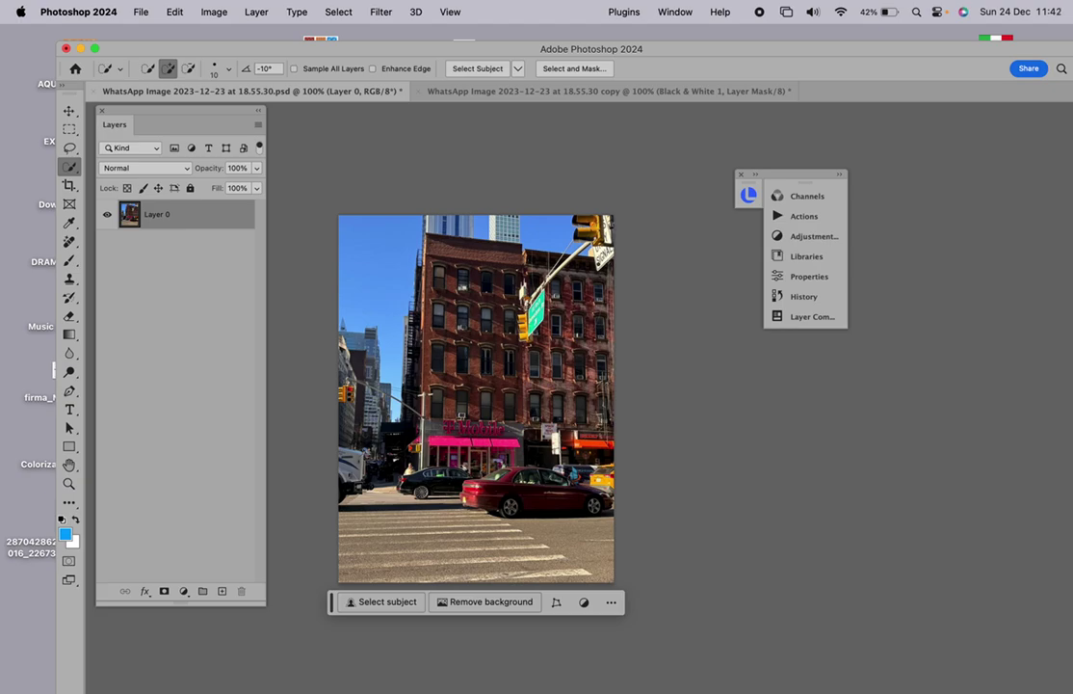
Select the whole canvas and distort the photo, pulling its upper-right corner upward to about 109% height to level the building's roofline.
key(super+a)
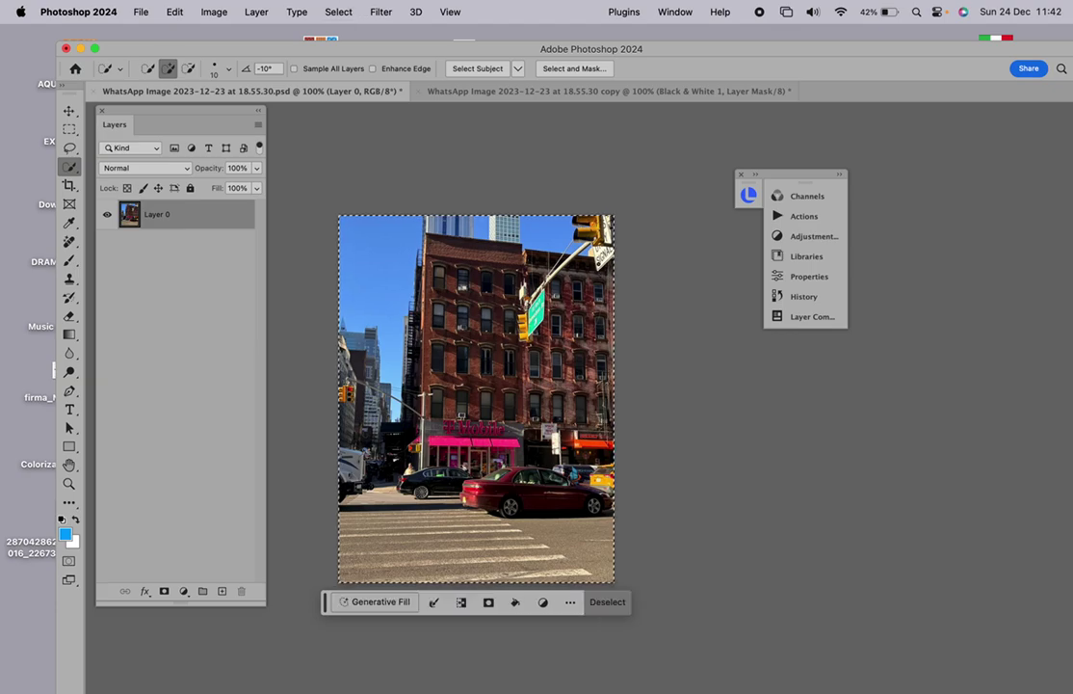
click(176, 12)
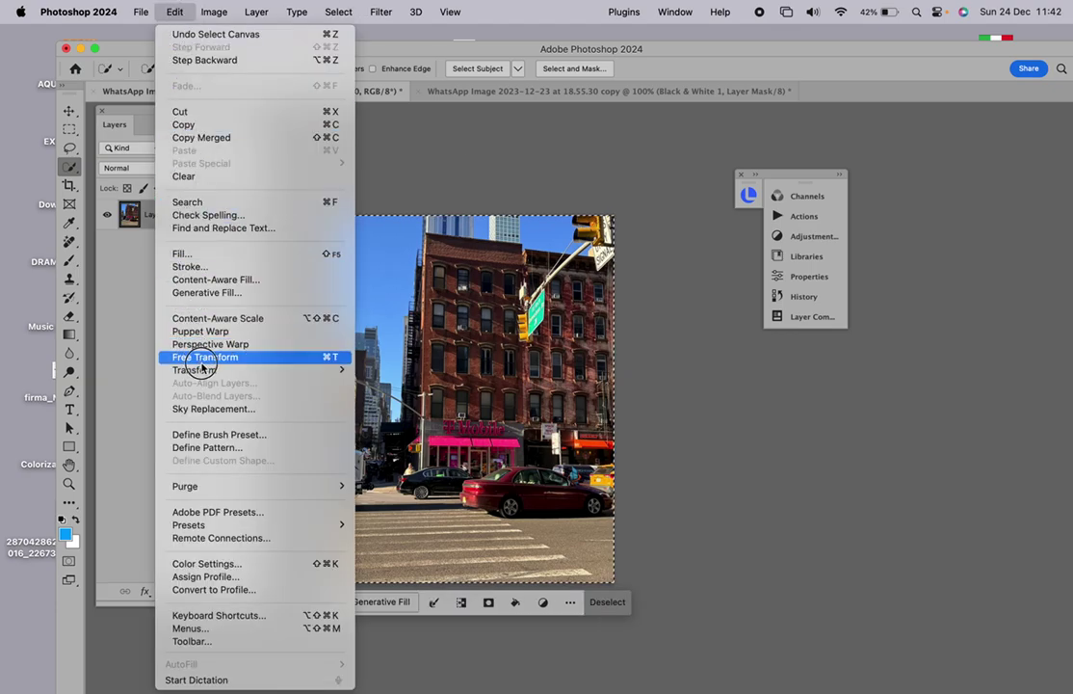
mouse_move(202, 370)
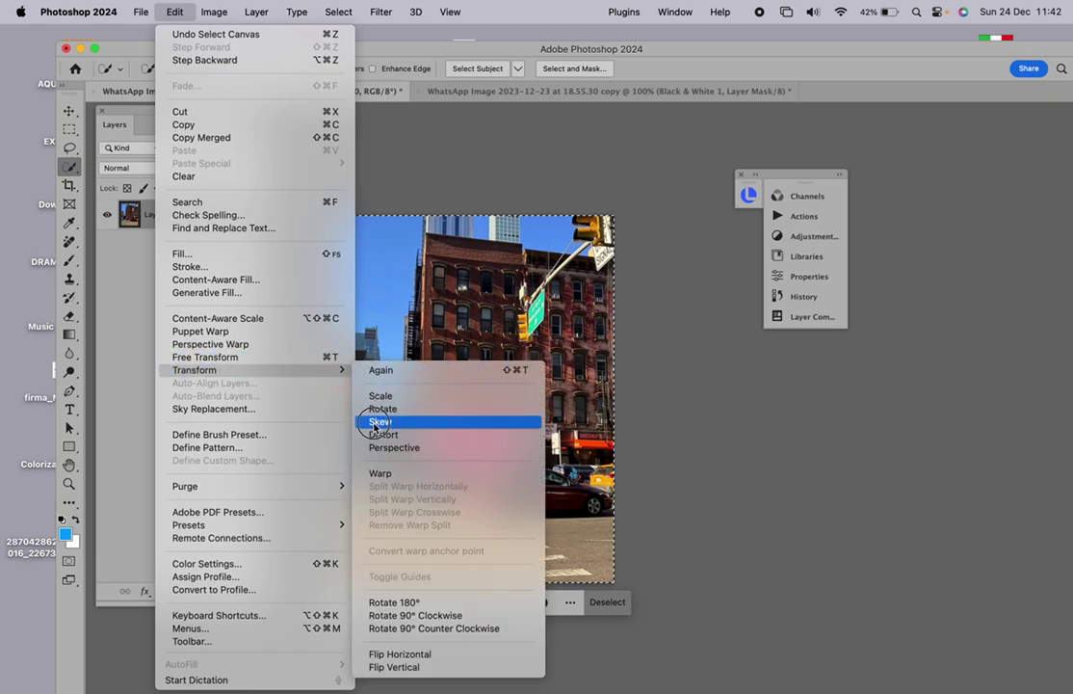
click(378, 434)
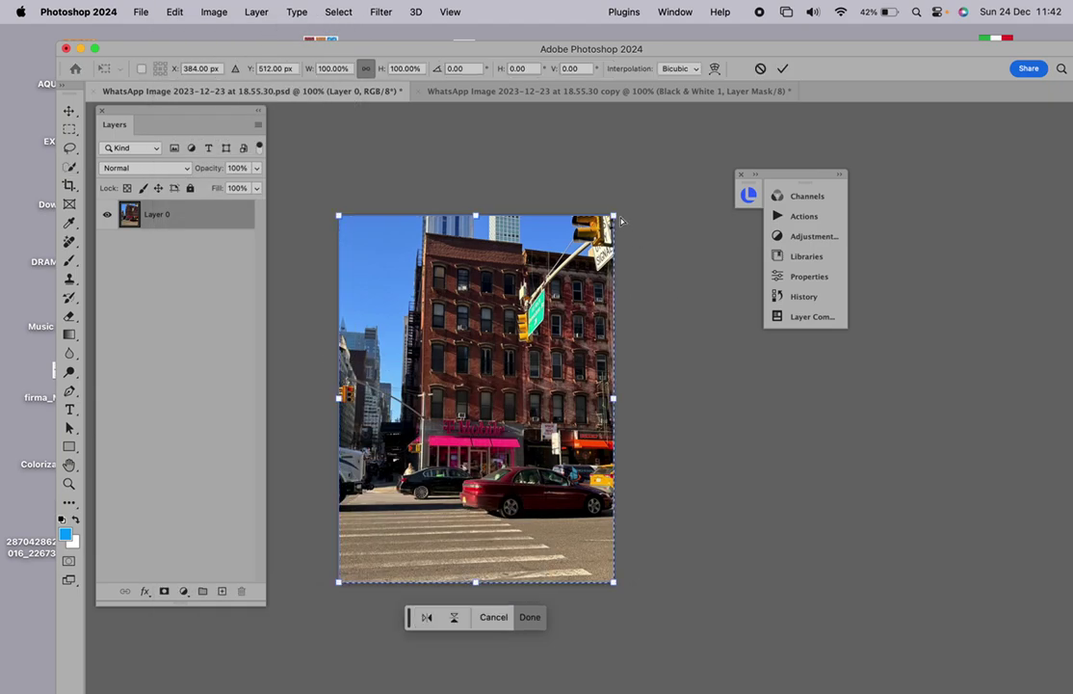
drag(613, 216, 612, 187)
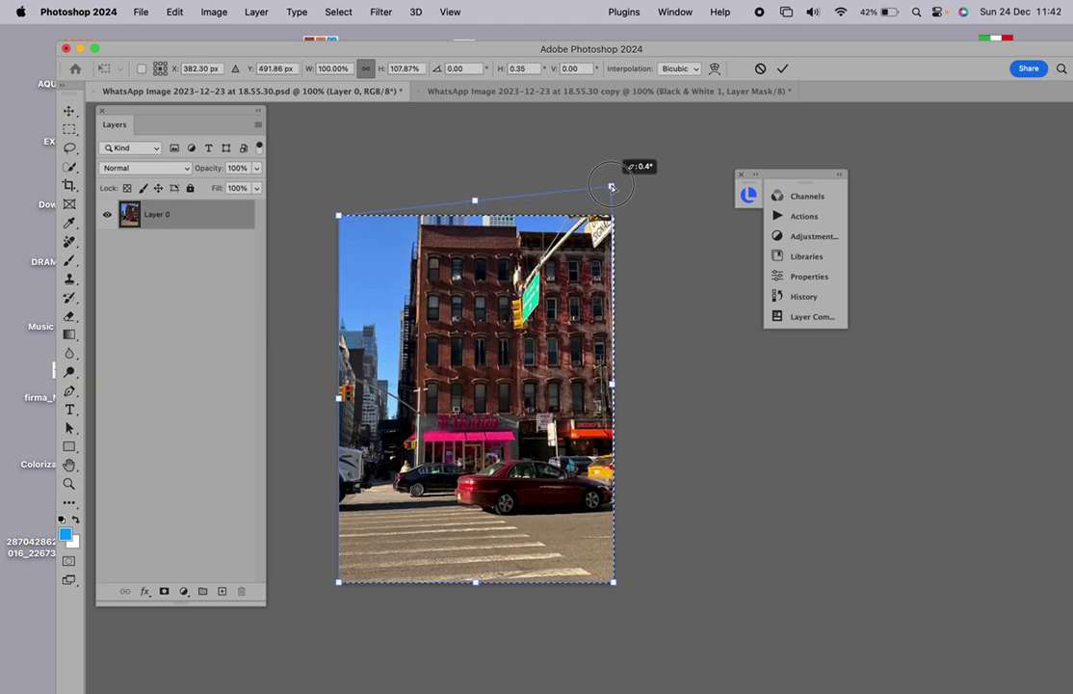
mouse_move(612, 187)
mouse_down()
mouse_move(571, 165)
mouse_move(659, 192)
mouse_move(612, 182)
mouse_up()
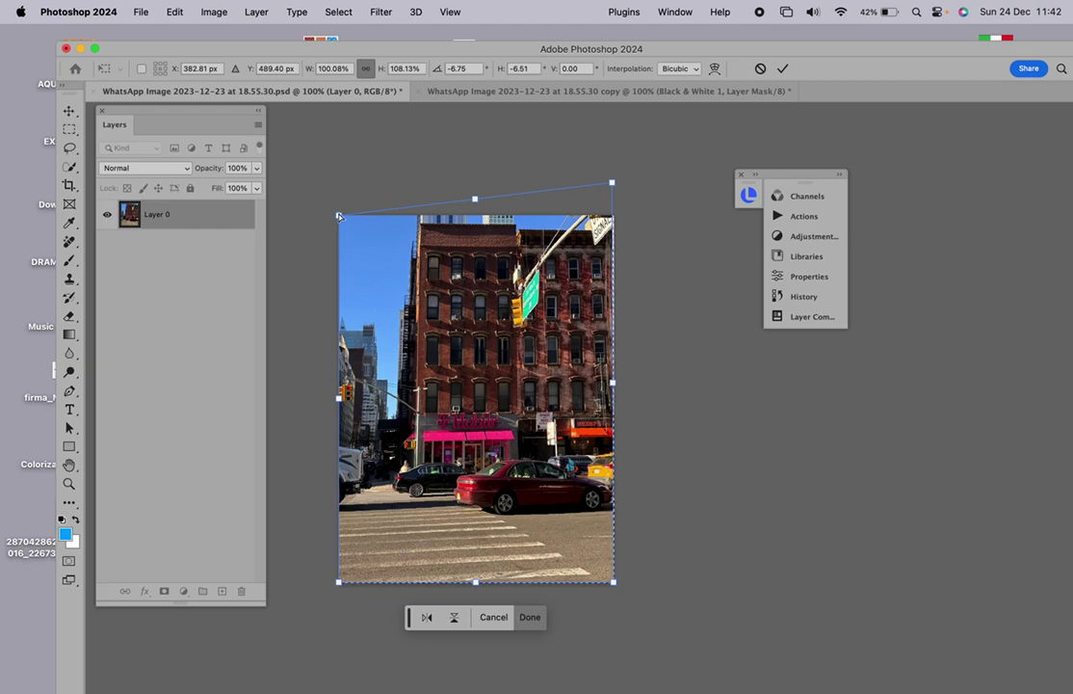
mouse_move(337, 216)
mouse_down()
mouse_move(319, 216)
mouse_move(338, 216)
mouse_up()
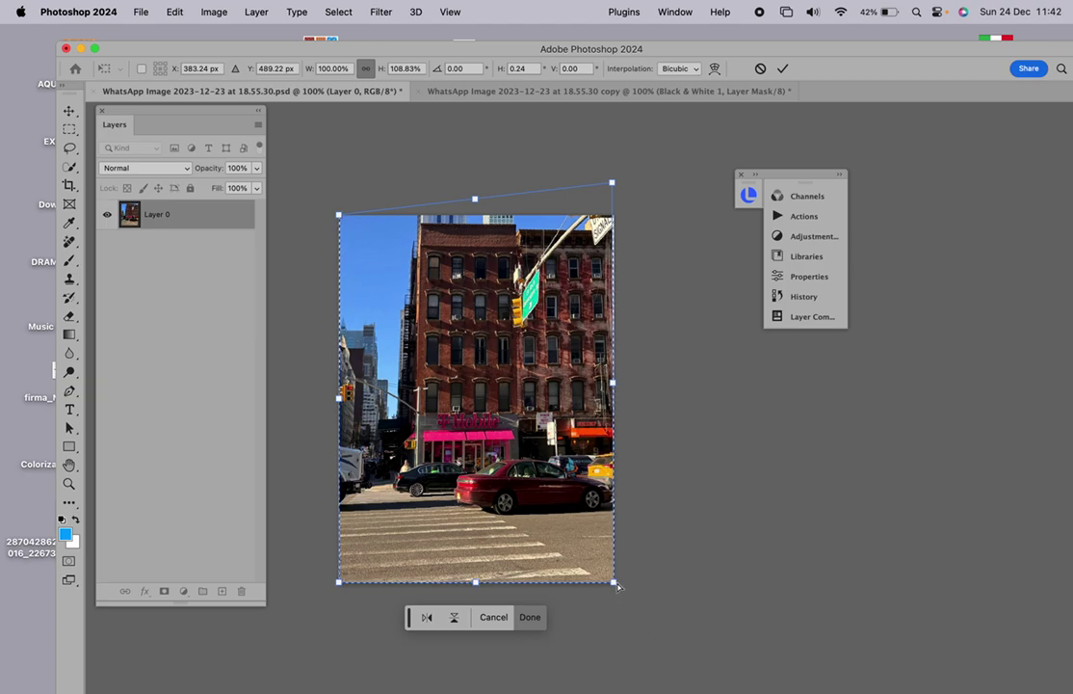
Stretch the photo's lower-right corner outward and its lower edge downward to about 107% width and 116% height, apply the distortion and deselect.
drag(617, 586, 632, 586)
drag(485, 583, 489, 613)
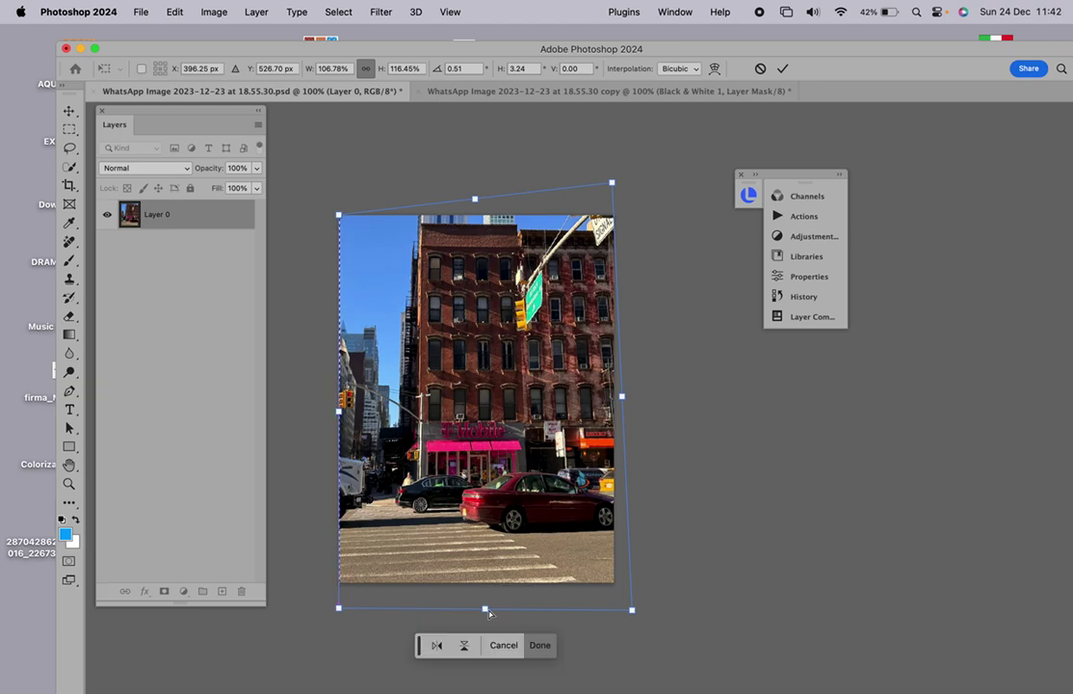
key(Return)
key(w)
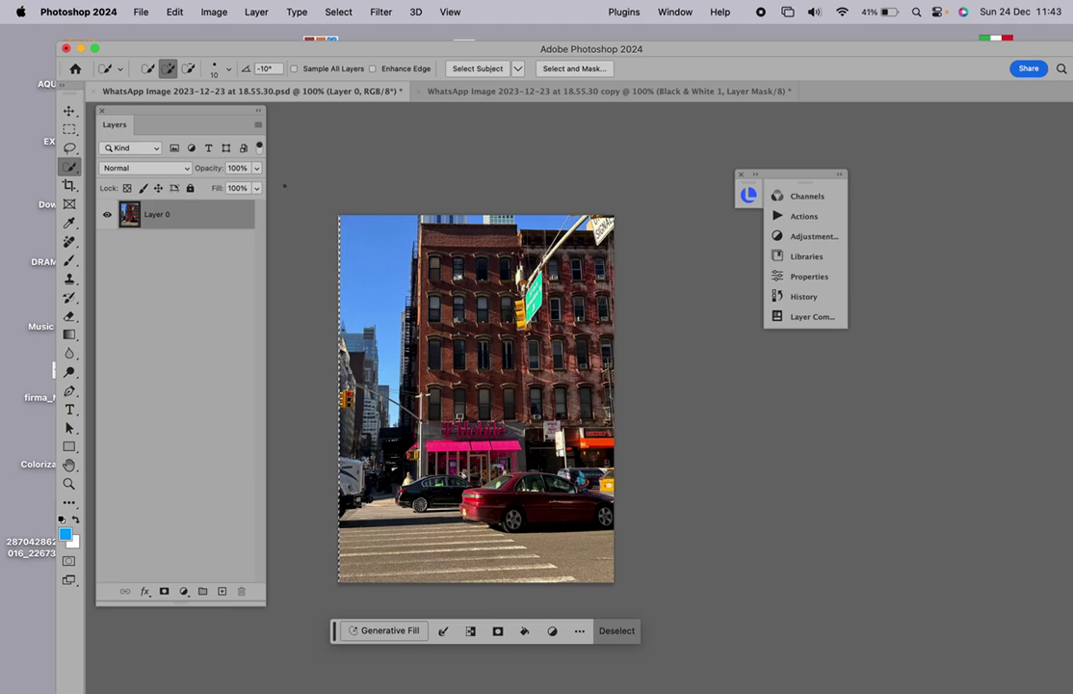
key(super+d)
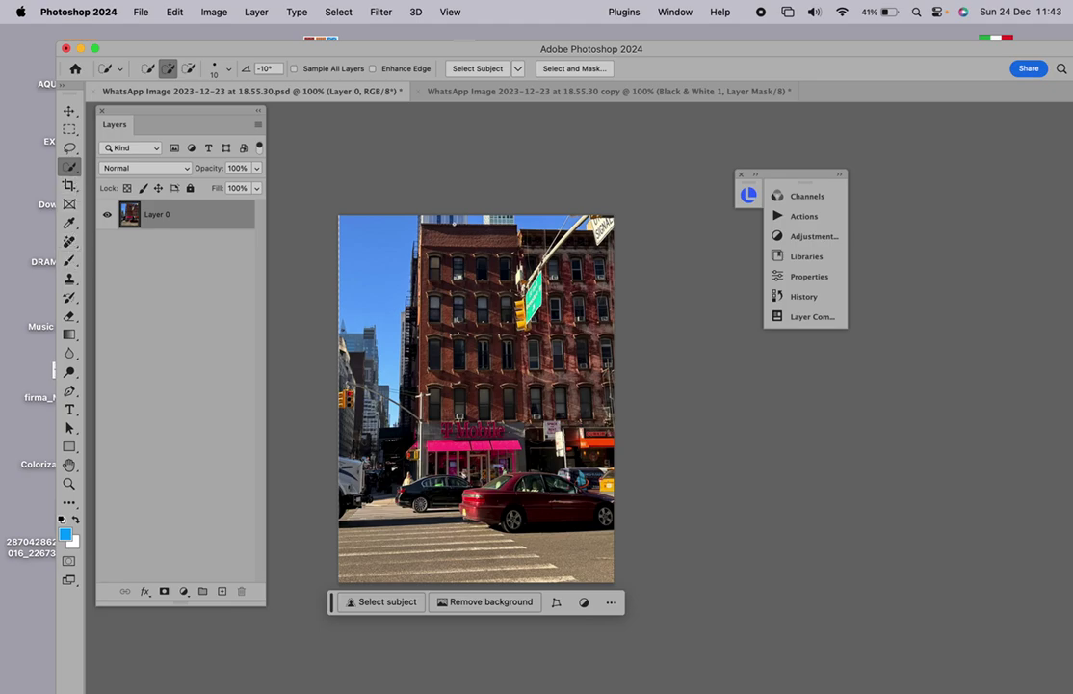
Replace the background towers above the brick roofline using Generative Fill without a prompt and flatten the image.
click(424, 219)
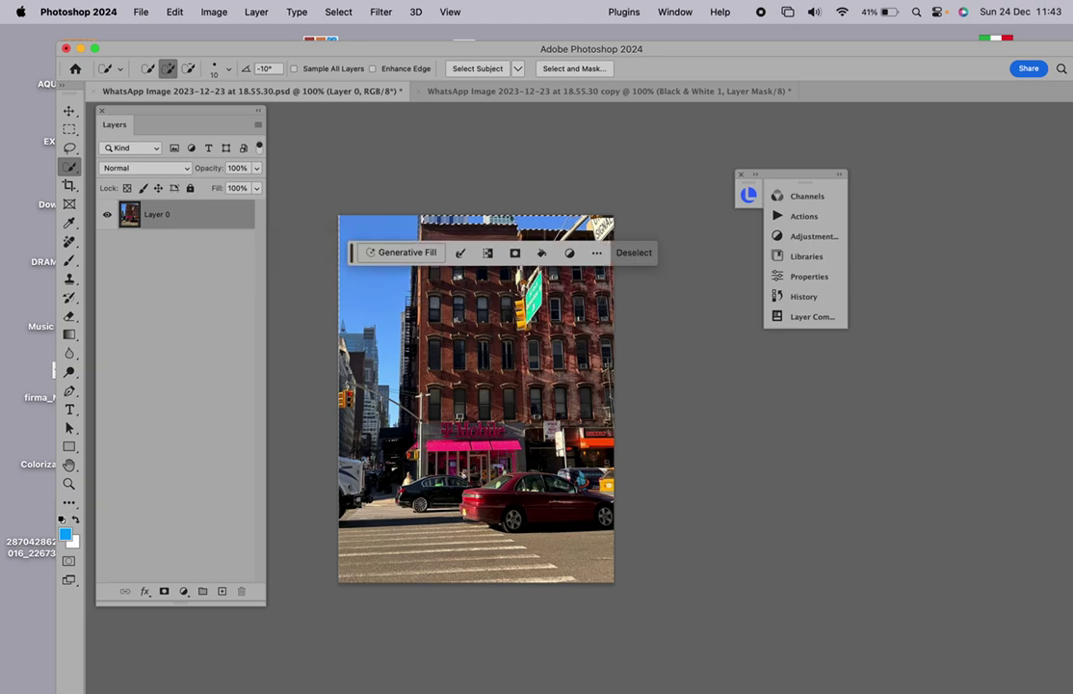
click(415, 256)
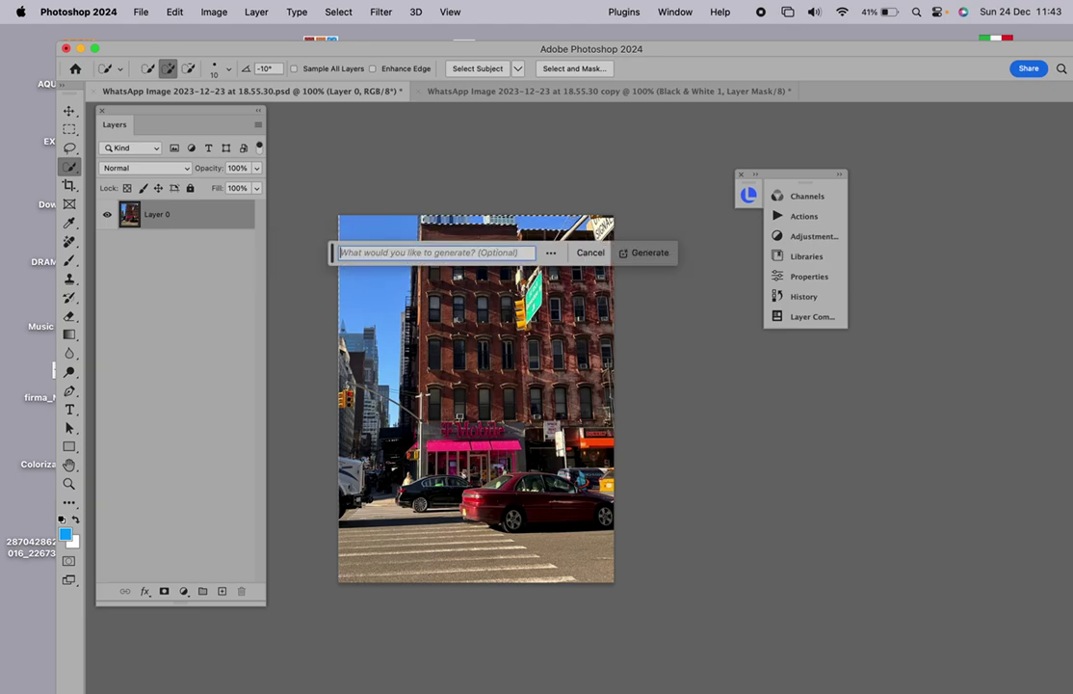
click(659, 255)
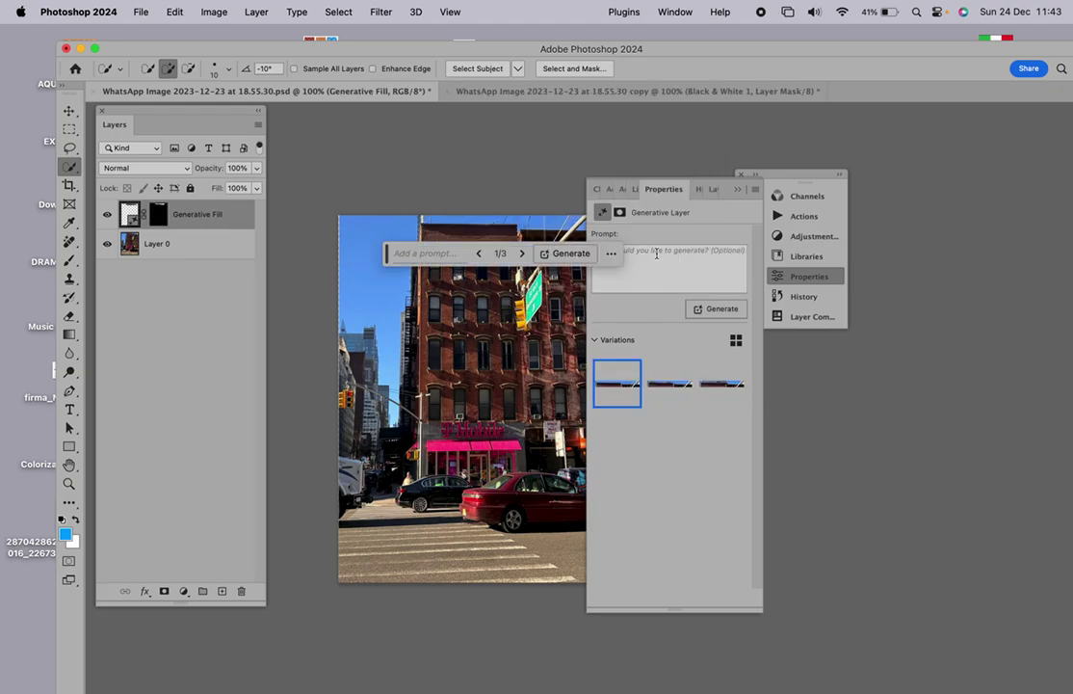
mouse_move(627, 371)
click(258, 124)
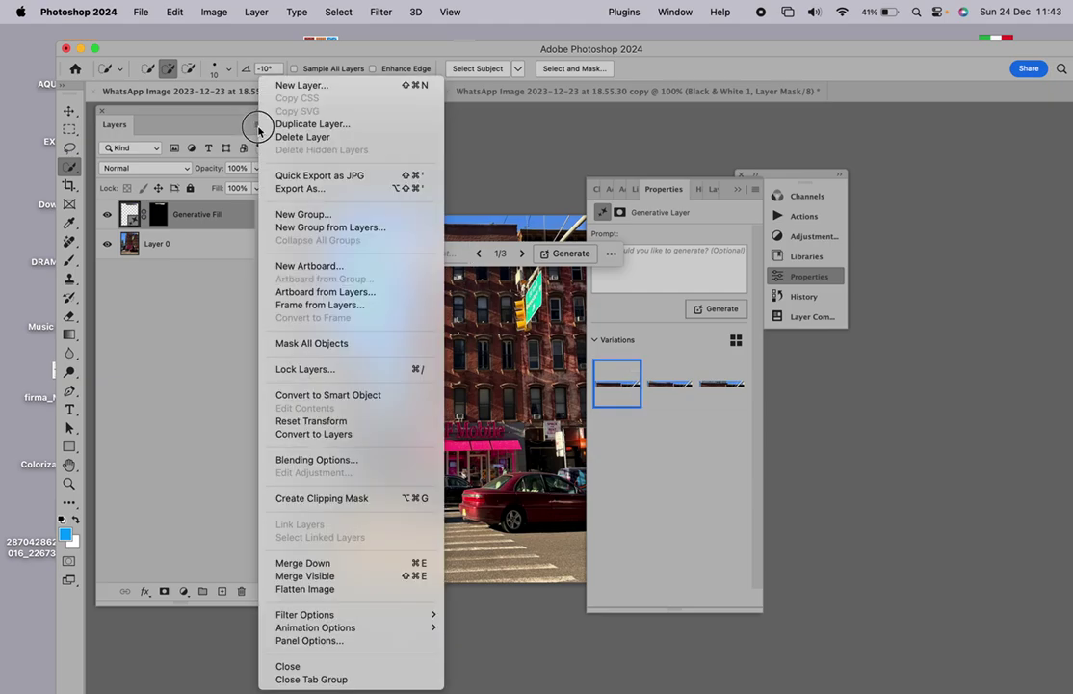
click(286, 588)
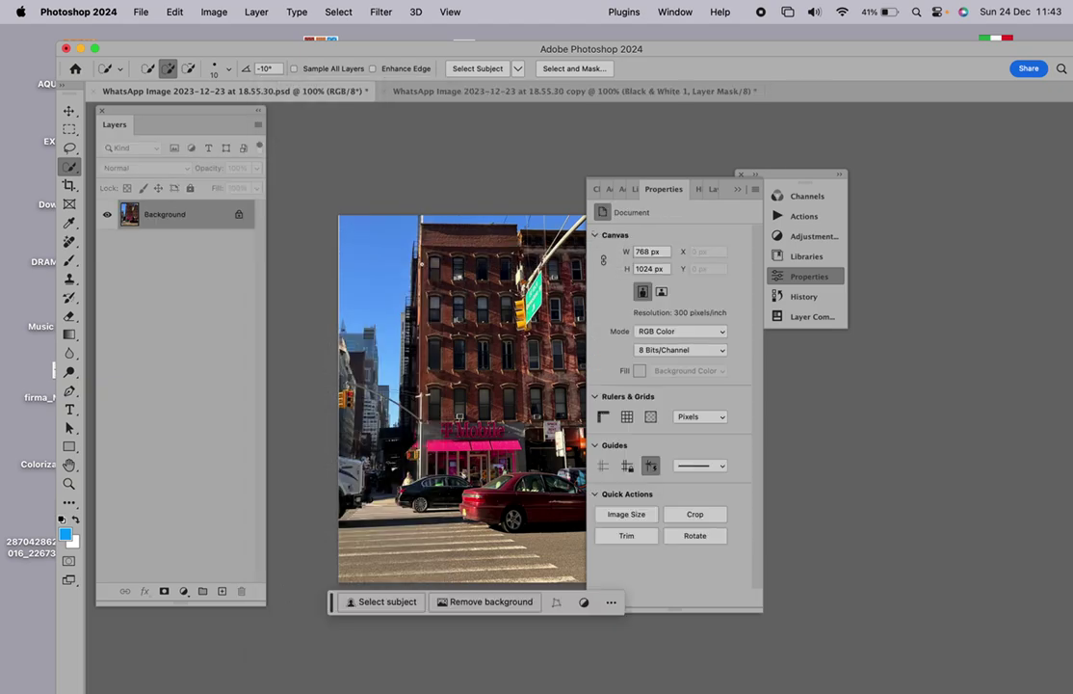
Select the leftover white tower fragment above the brick building's left roof corner with a small rectangular marquee.
key(super+equal)
key(super+equal)
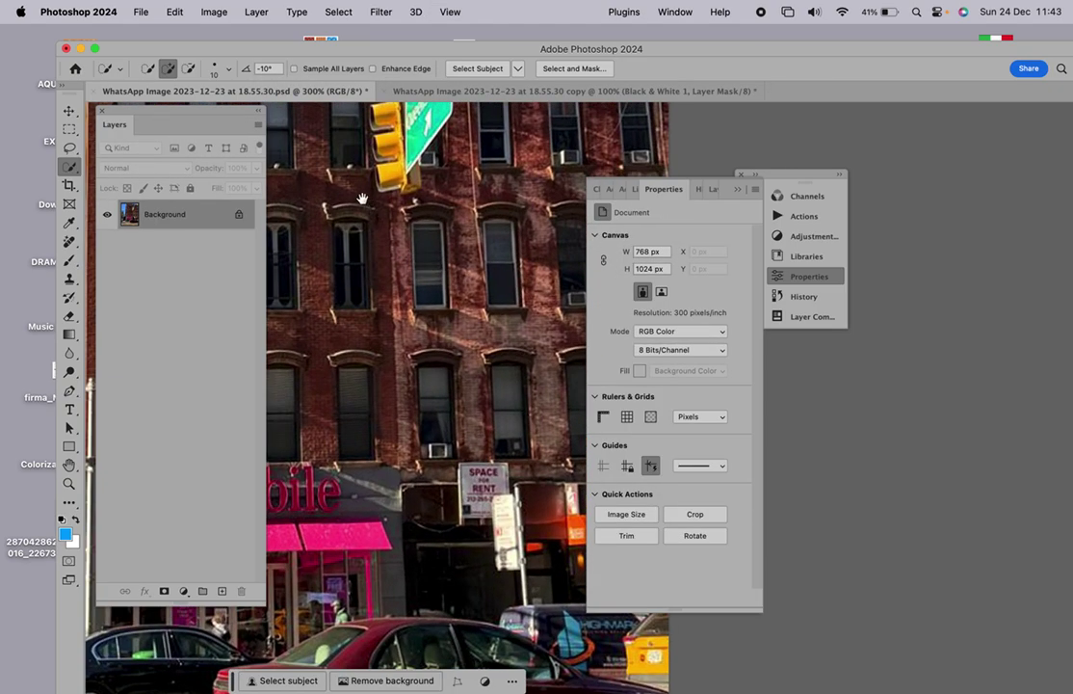
drag(318, 176, 569, 461)
scroll(424, 304, up, 5)
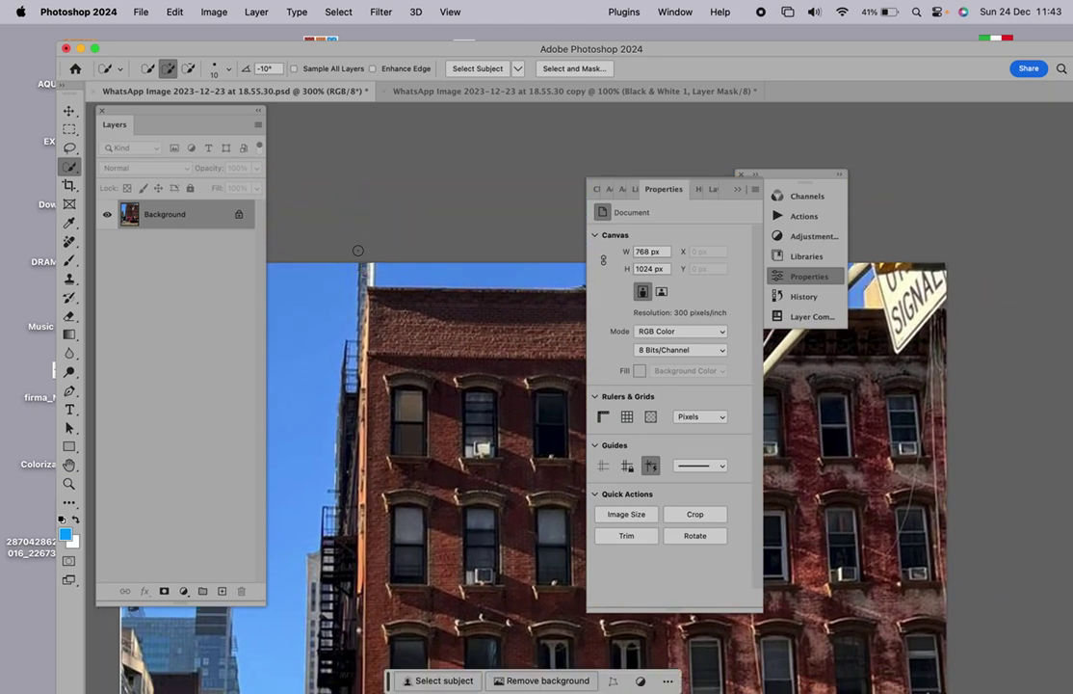
key(m)
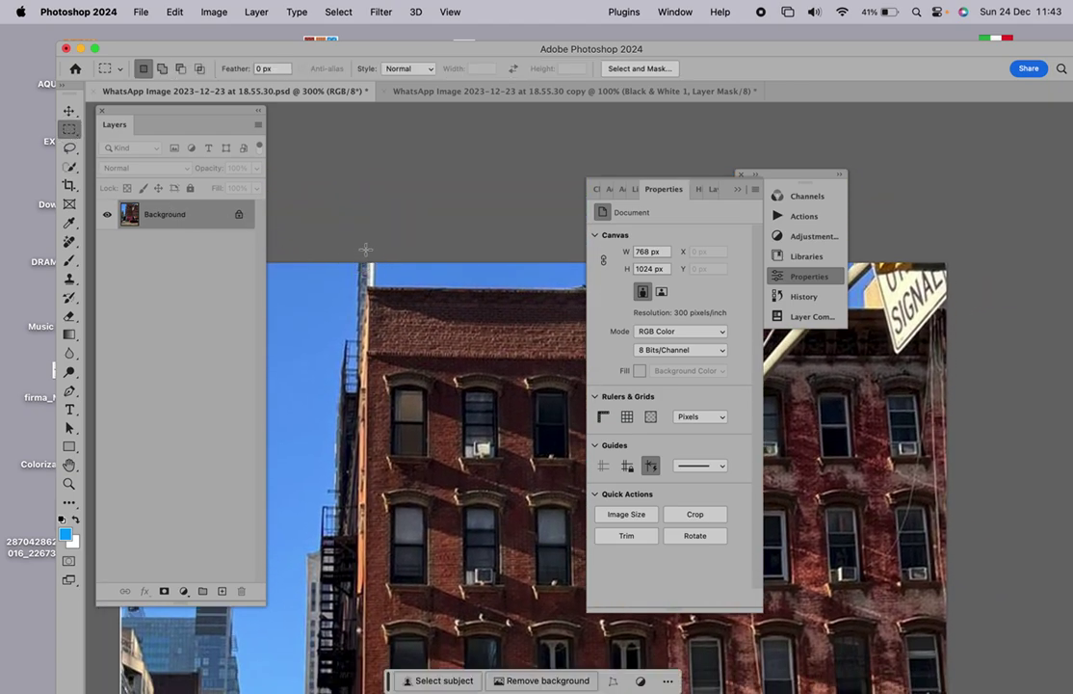
drag(353, 254, 377, 284)
Clone neighbouring blue sky over the selected tower fragment using a Clone Stamp brush of size 45 and deselect.
key(s)
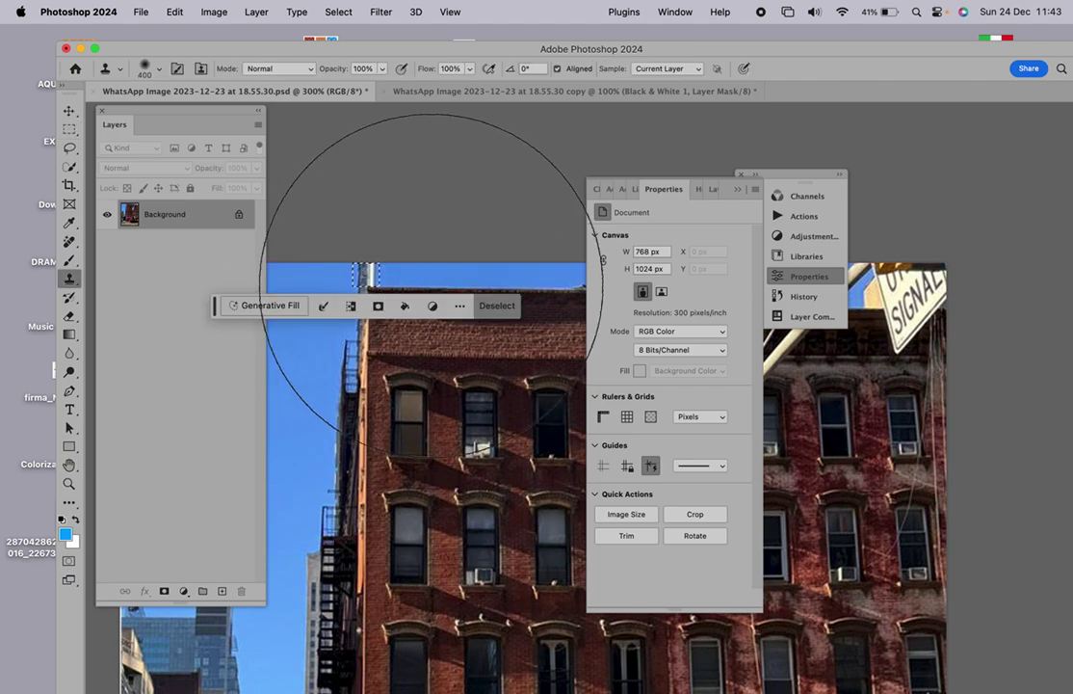
key(bracketleft)
key(bracketleft)
key(bracketleft)
key(bracketleft)
key(bracketleft)
key(bracketleft)
key(bracketleft)
key(bracketleft)
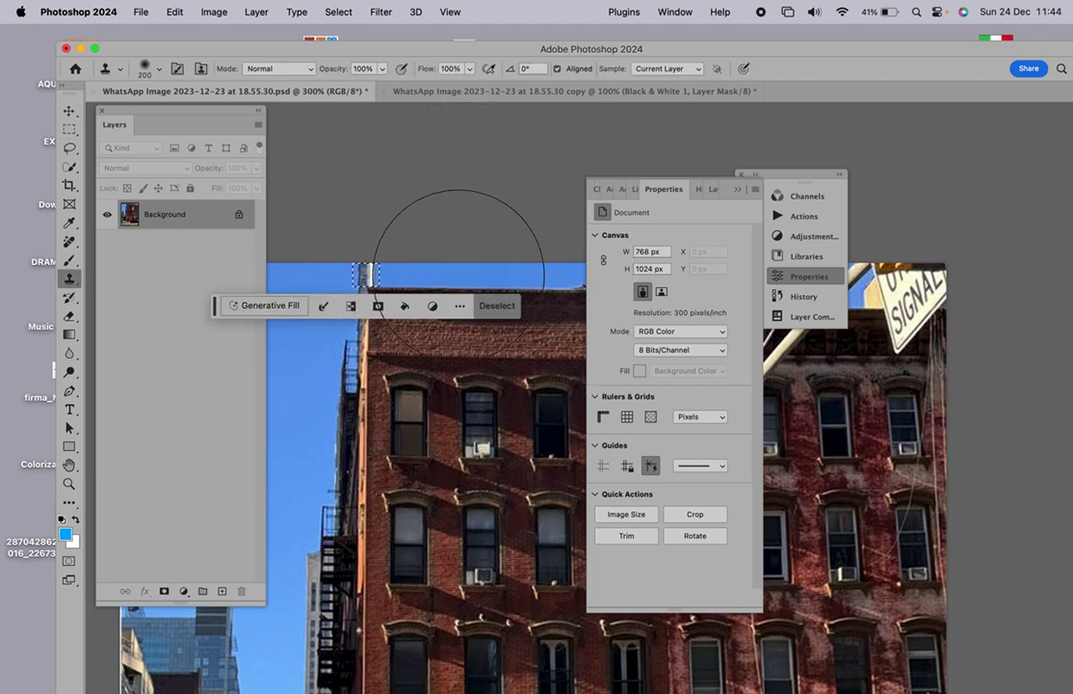
key(bracketleft)
key(bracketleft)
key(bracketleft)
key(bracketleft)
key(bracketleft)
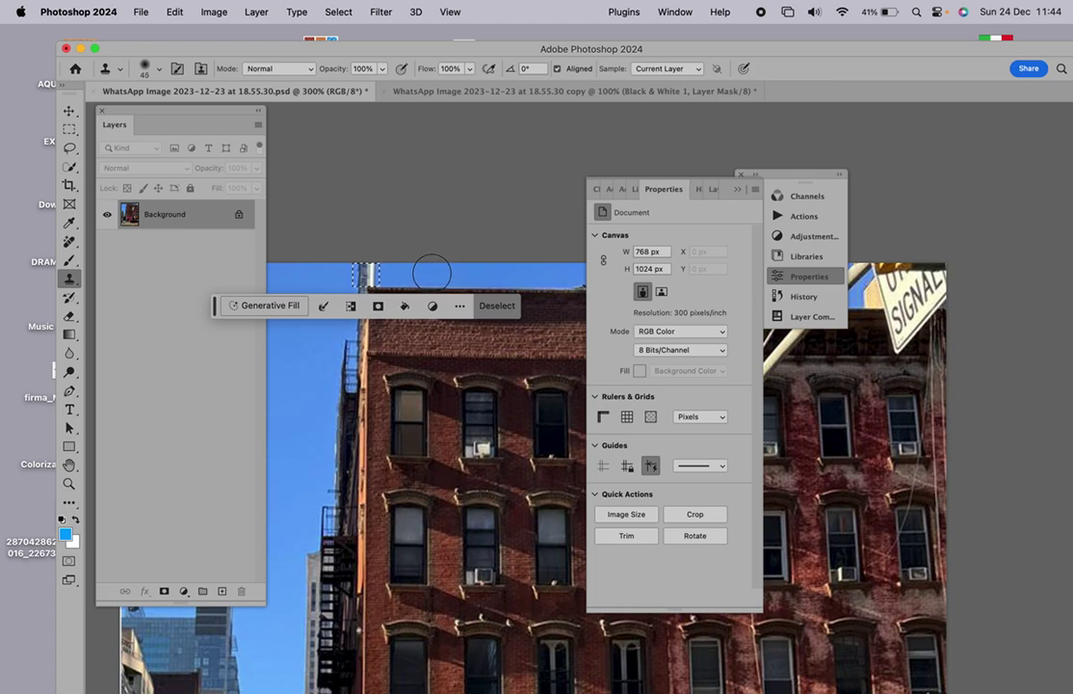
alt+click(312, 277)
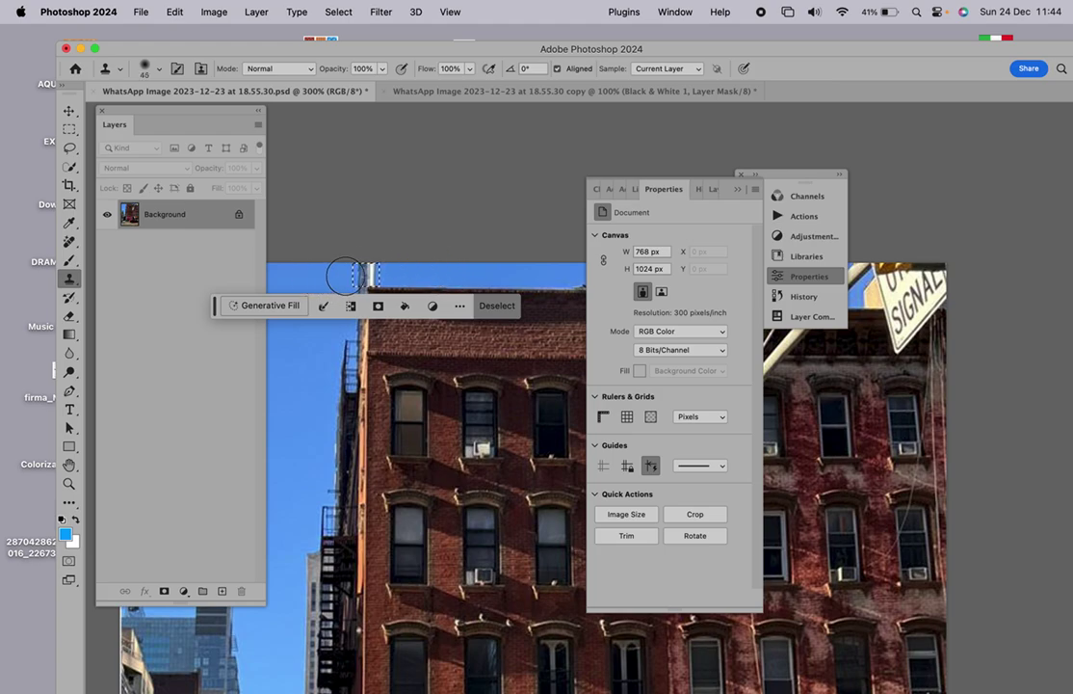
drag(343, 275, 370, 273)
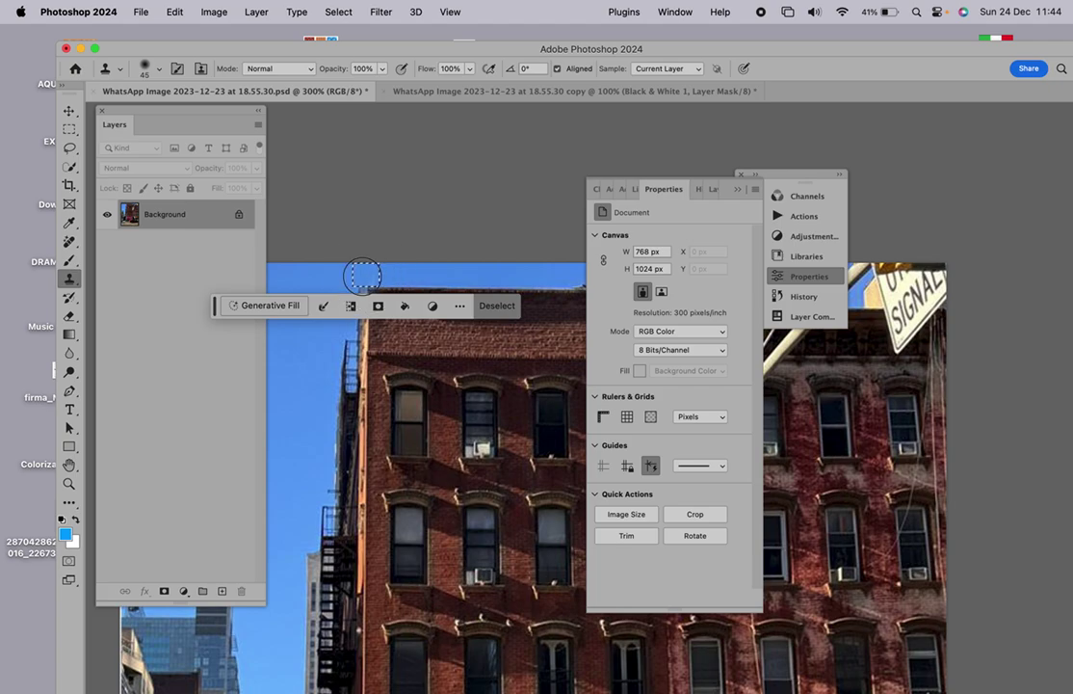
key(super+d)
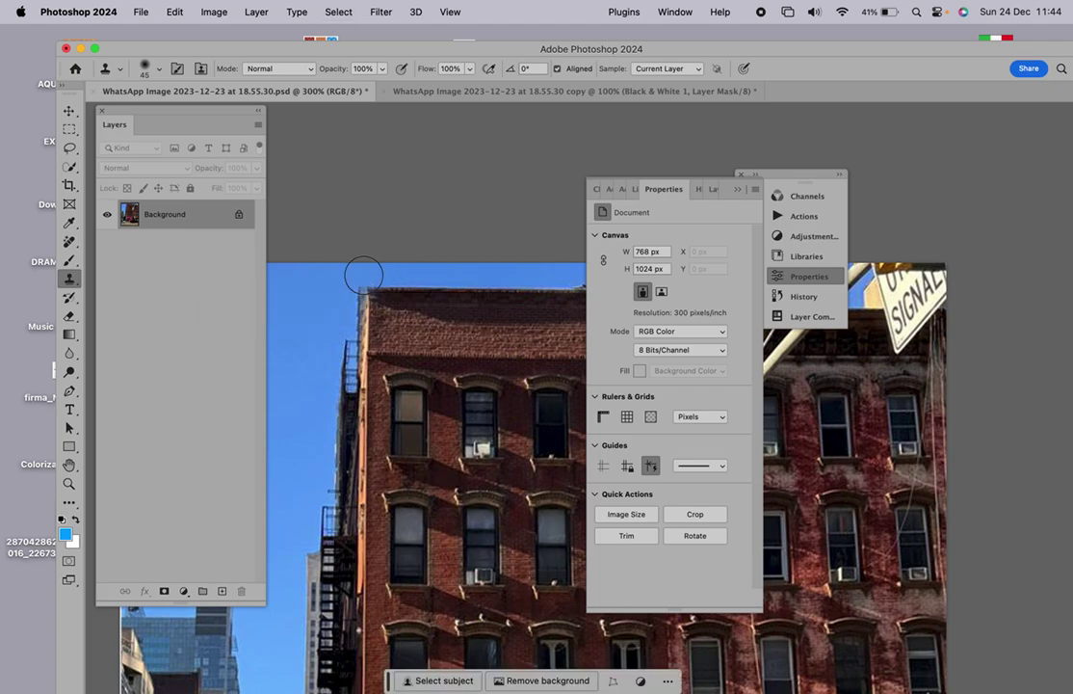
Extend the photo's left side with the Crop tool's Generative Expand fill to a canvas width of 863 px, without a prompt.
key(super+1)
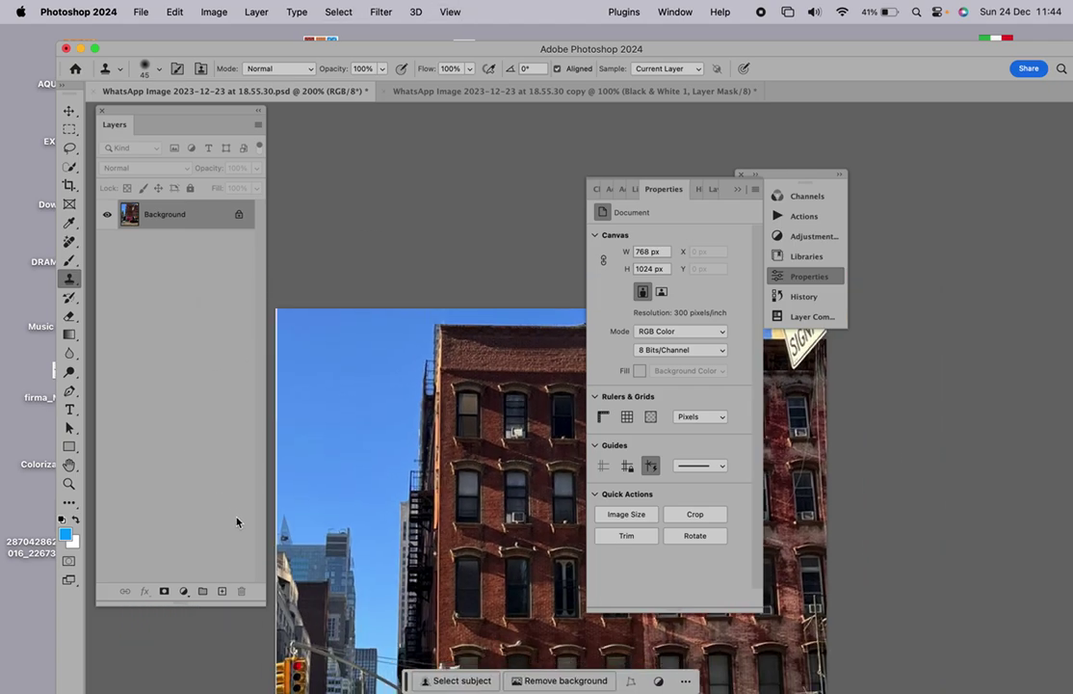
scroll(424, 424, up, 2)
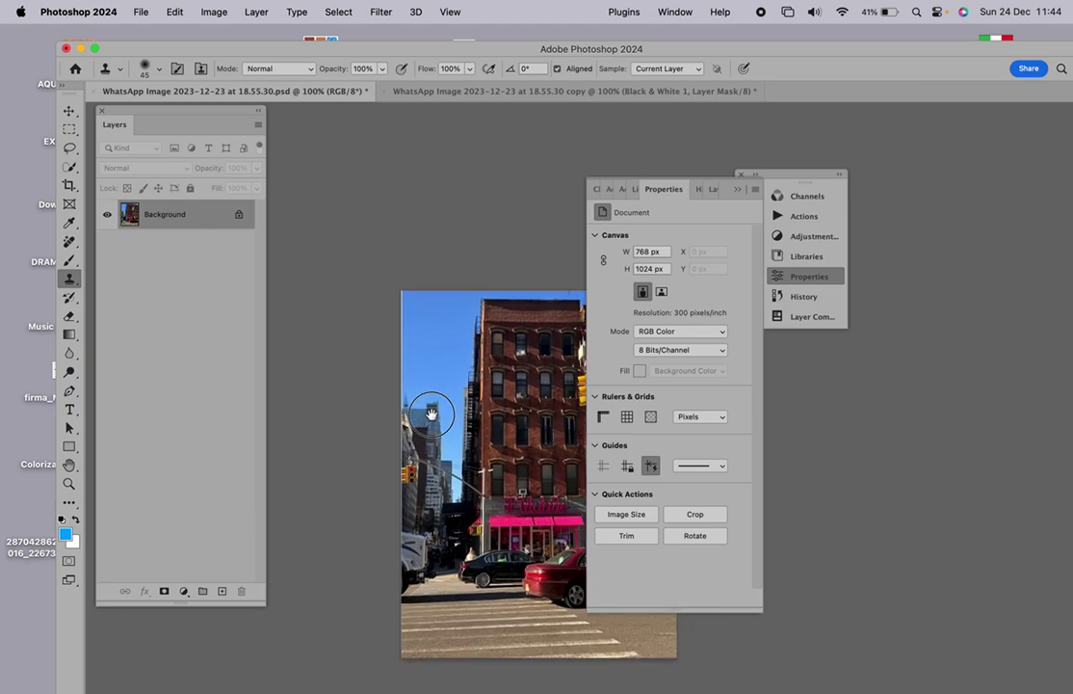
drag(427, 413, 362, 338)
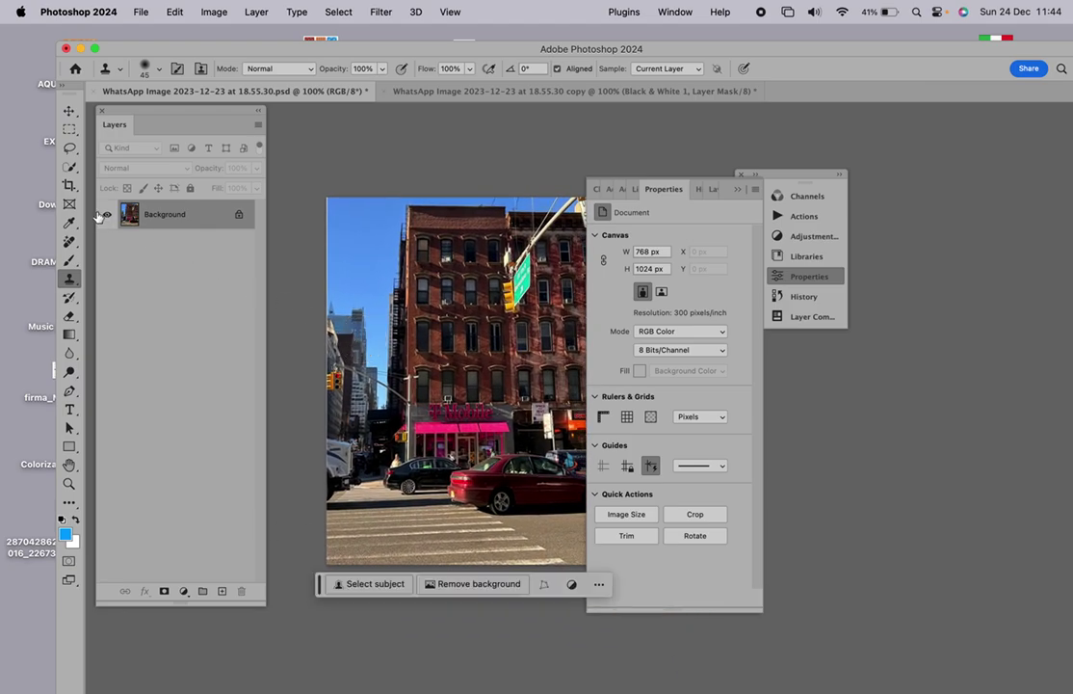
click(69, 186)
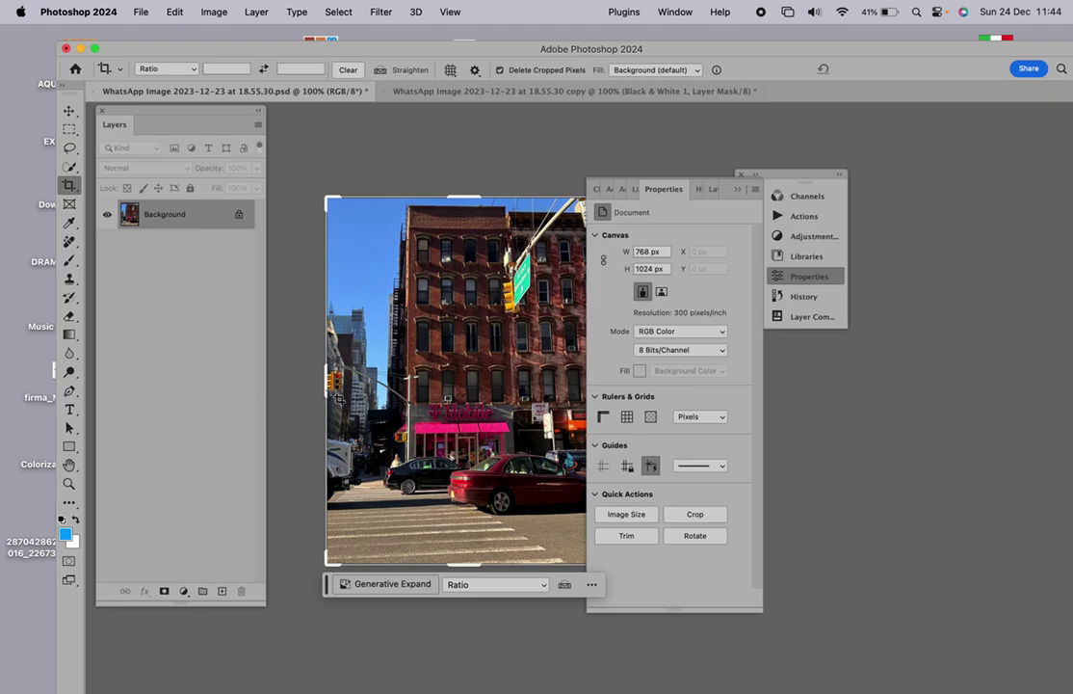
click(663, 70)
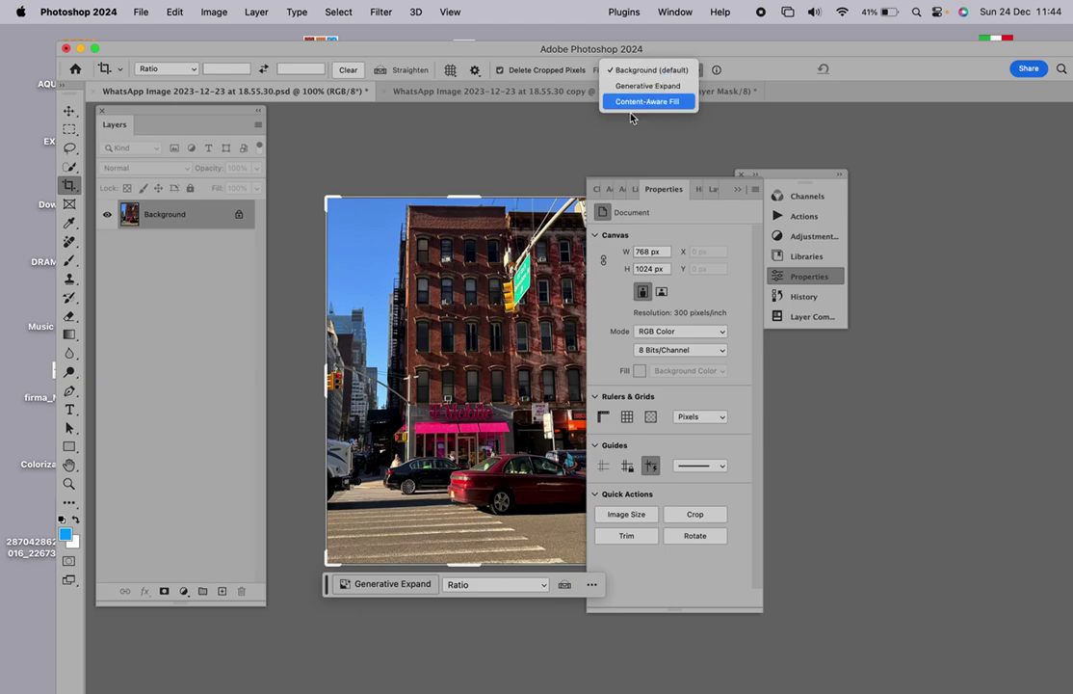
click(645, 87)
drag(326, 383, 311, 390)
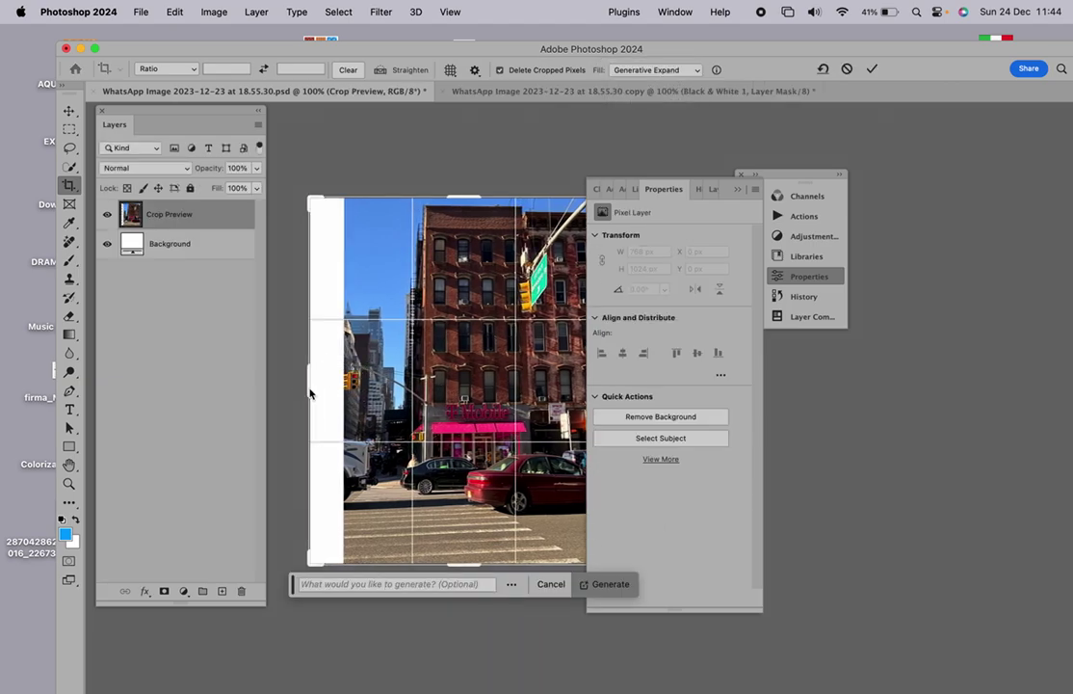
key(Return)
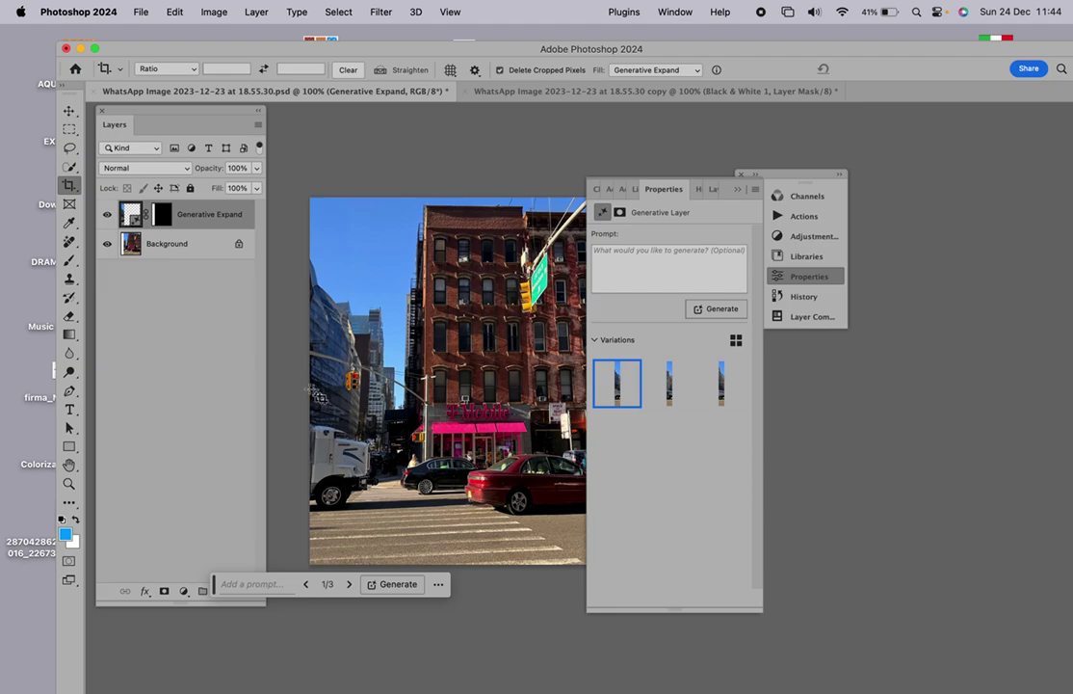
Compare the three Generative Expand variations, keep the first one and flatten the image.
click(668, 383)
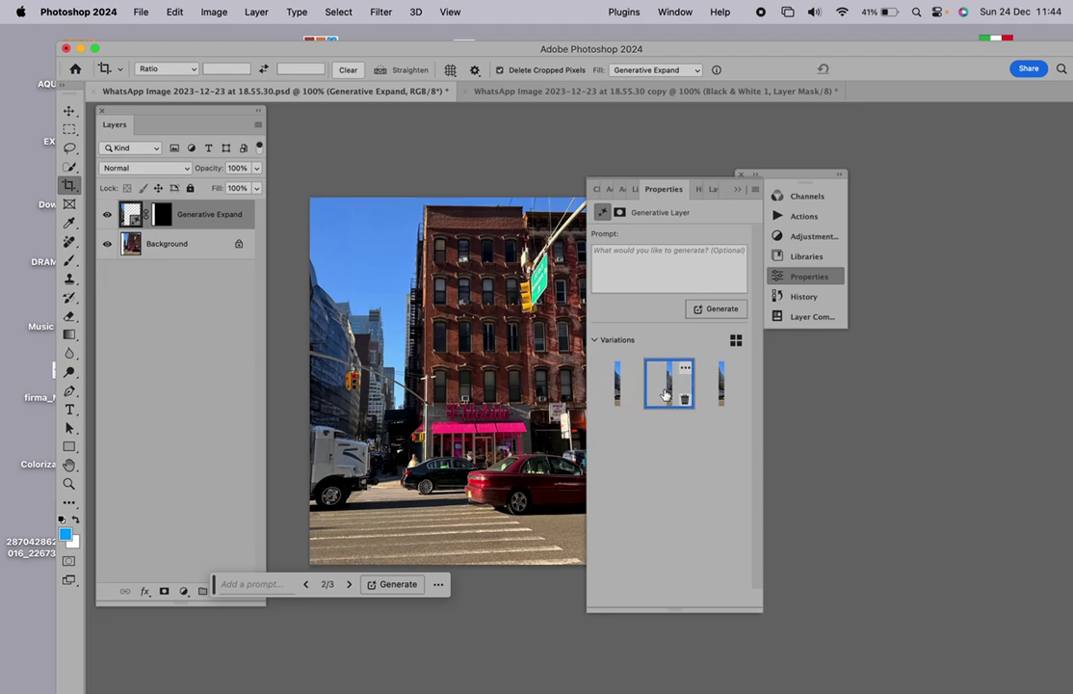
click(729, 385)
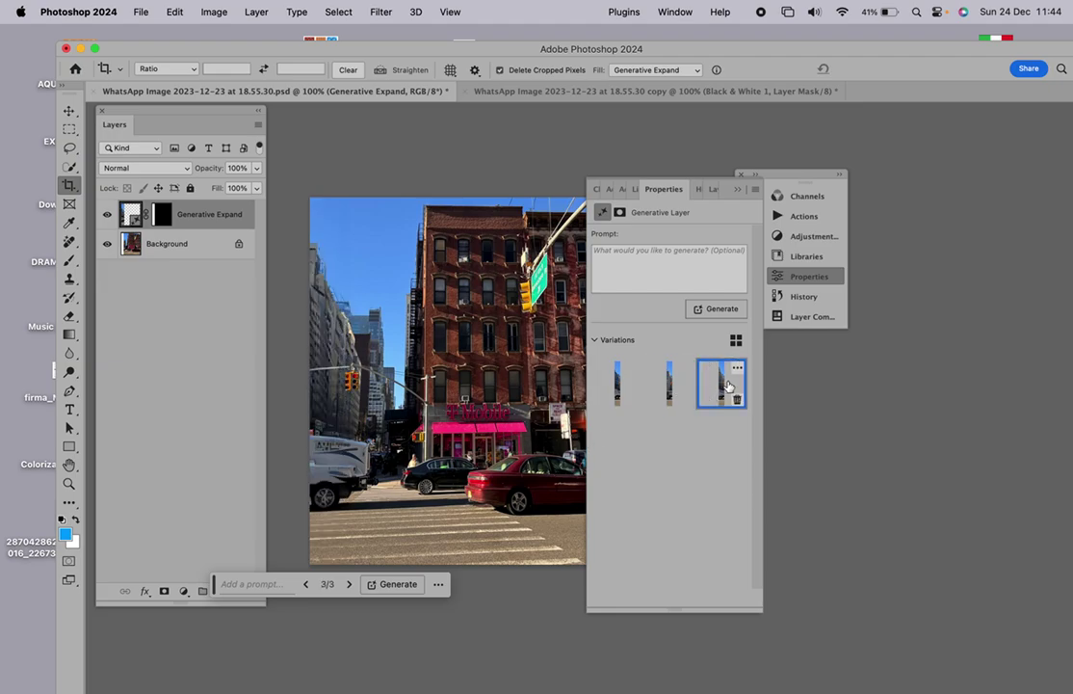
click(606, 390)
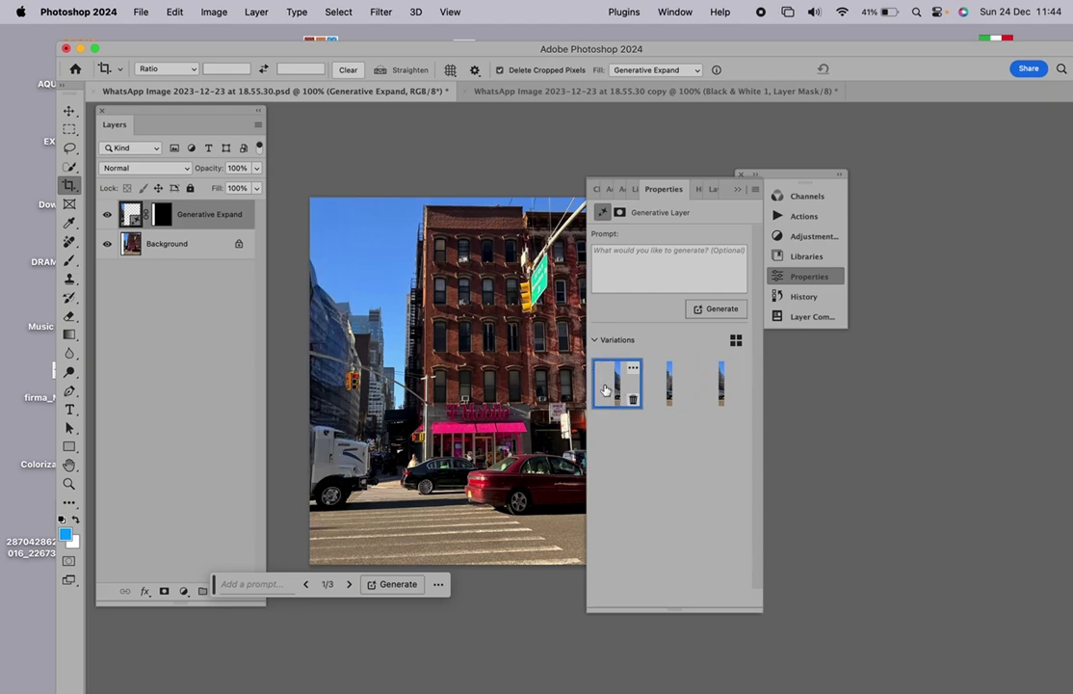
click(259, 127)
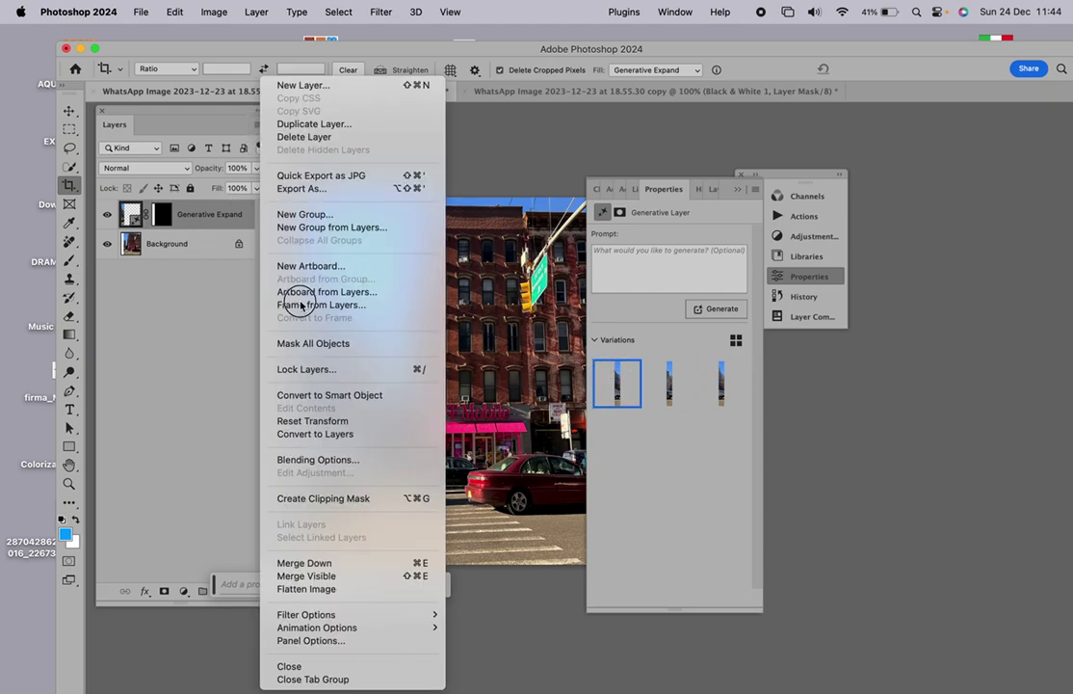
click(304, 590)
Try to remove the lassoed white truck with Generative Fill without a prompt and preview the second and third variations.
click(69, 147)
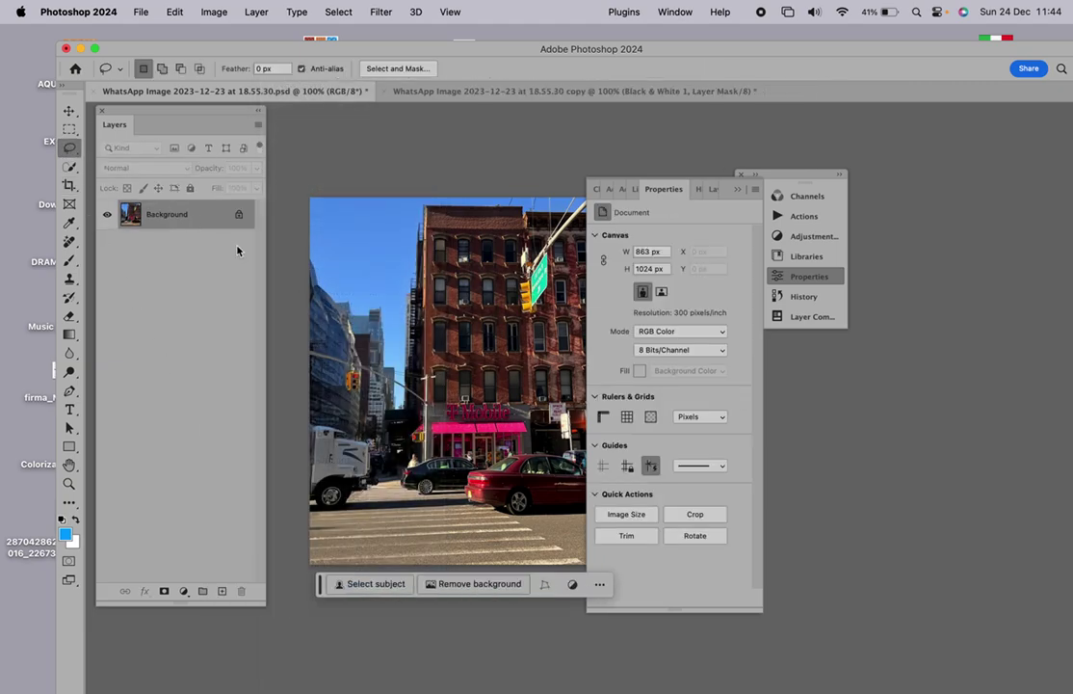
click(332, 427)
drag(340, 427, 381, 449)
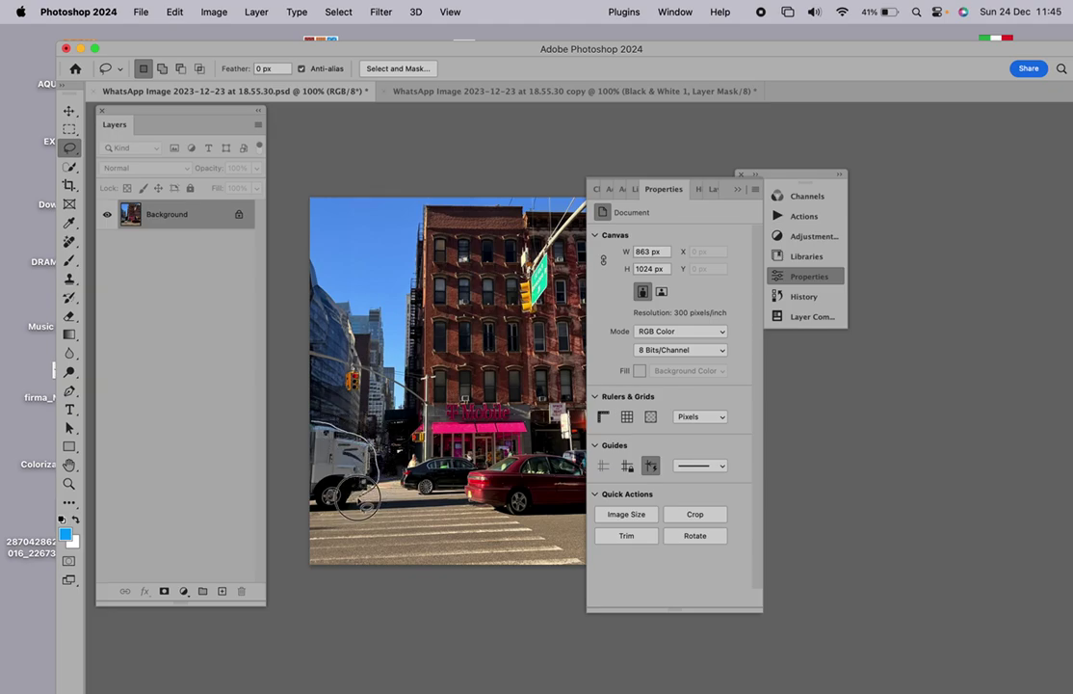
drag(299, 517, 285, 508)
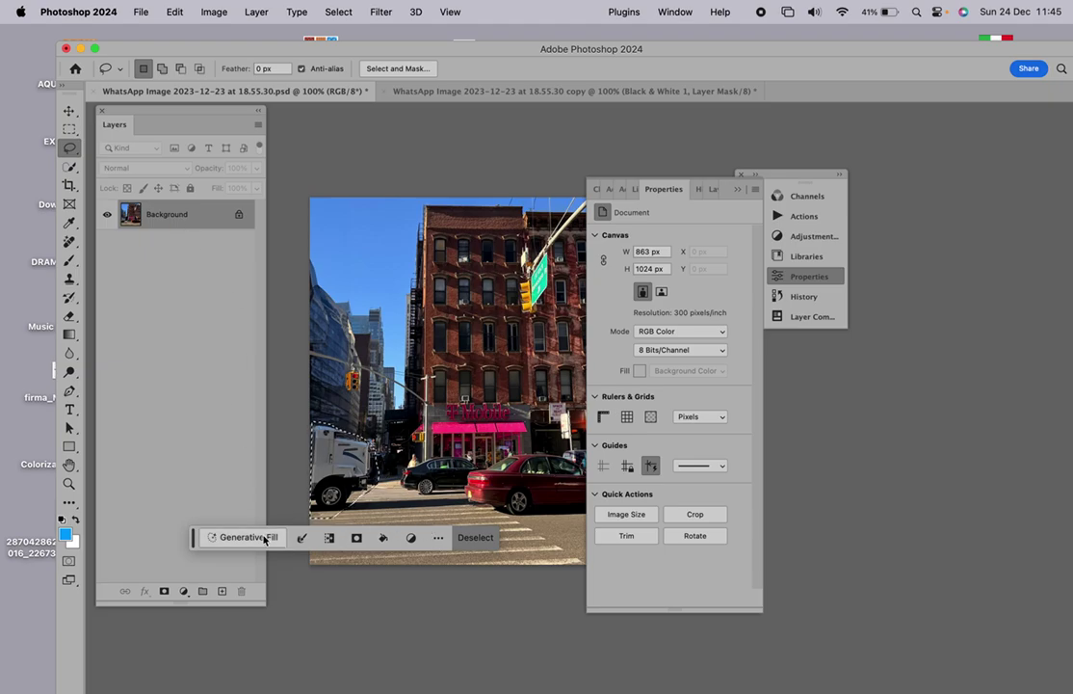
click(222, 537)
click(486, 538)
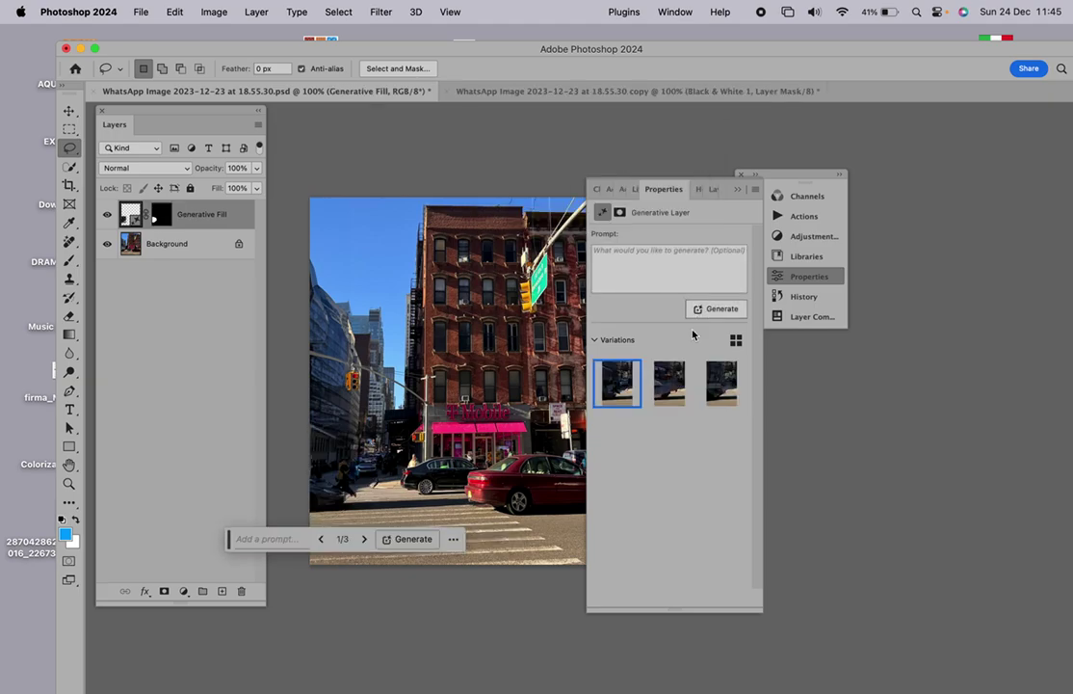
click(669, 382)
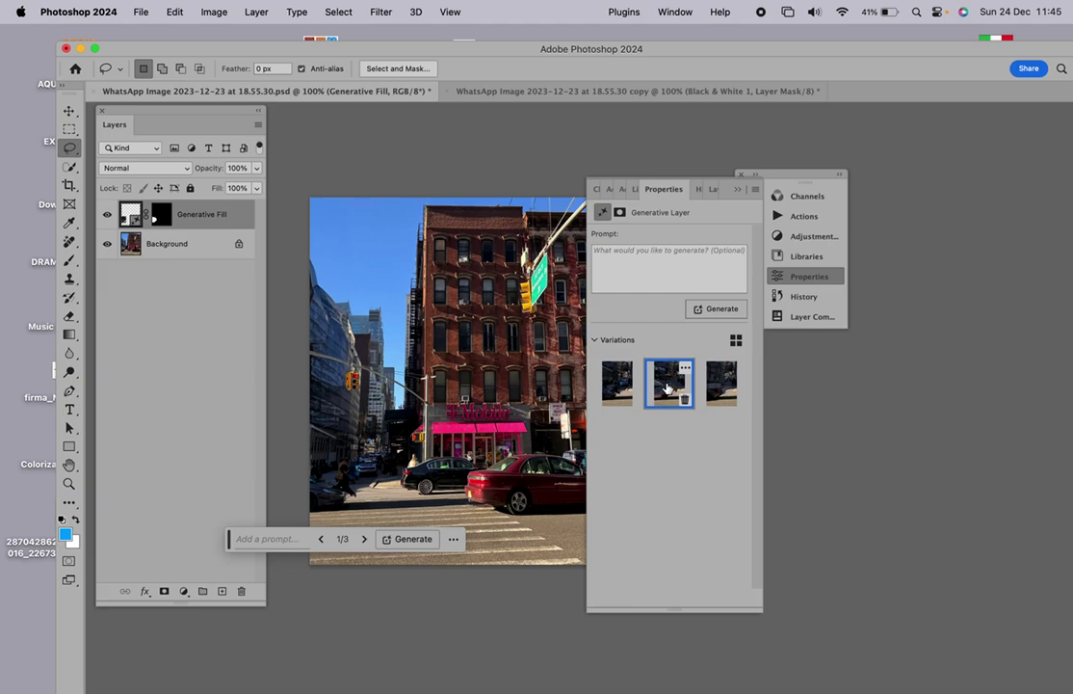
click(718, 392)
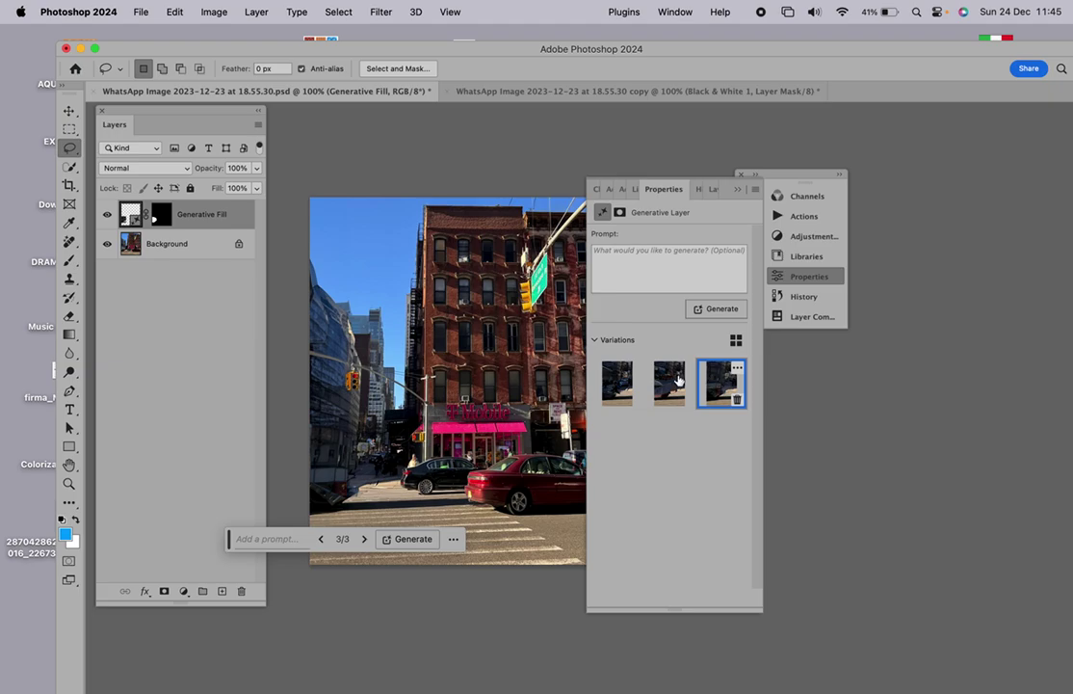
scroll(517, 358, right, 4)
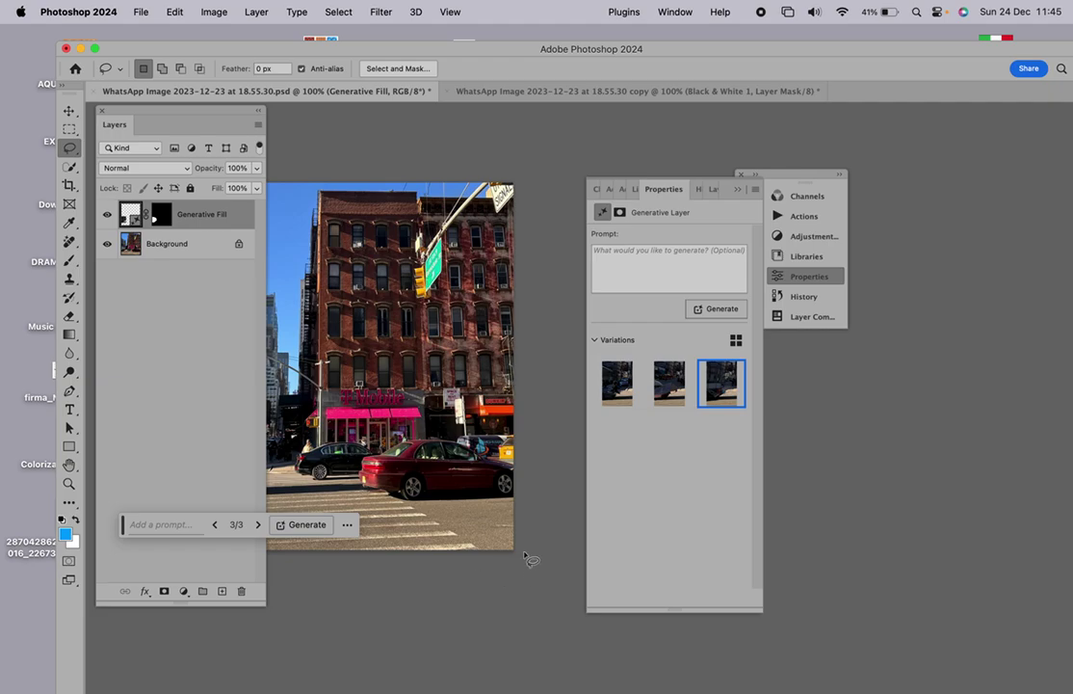
Compare with the copy document by hiding and showing its Black & White 1 layer, and return to the PSD photo.
click(476, 92)
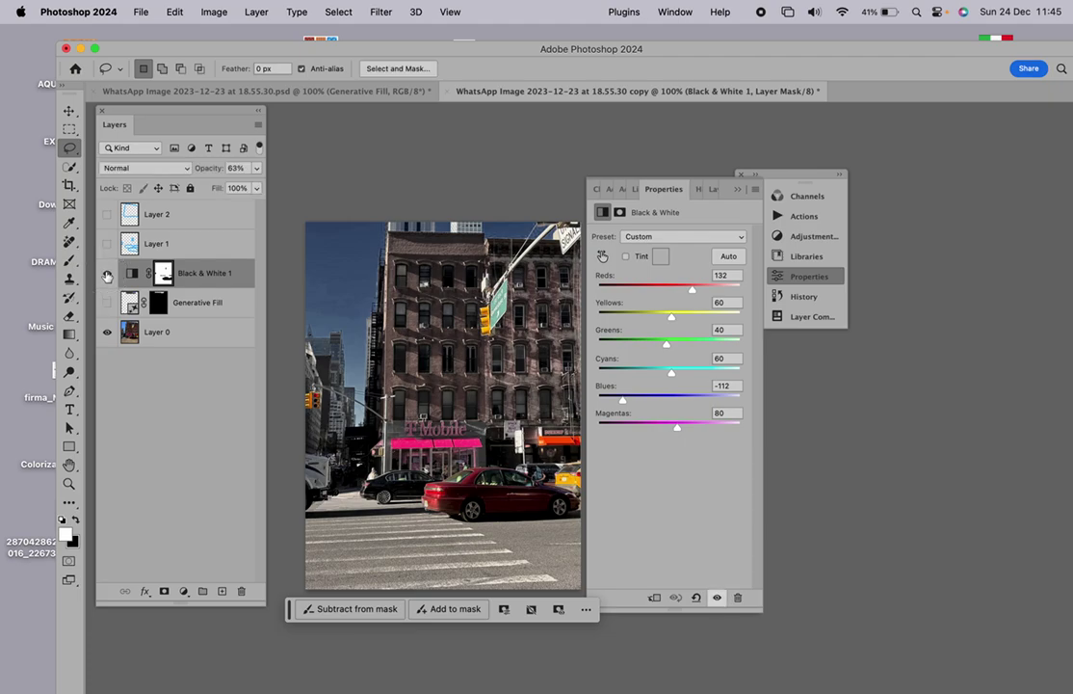
click(107, 275)
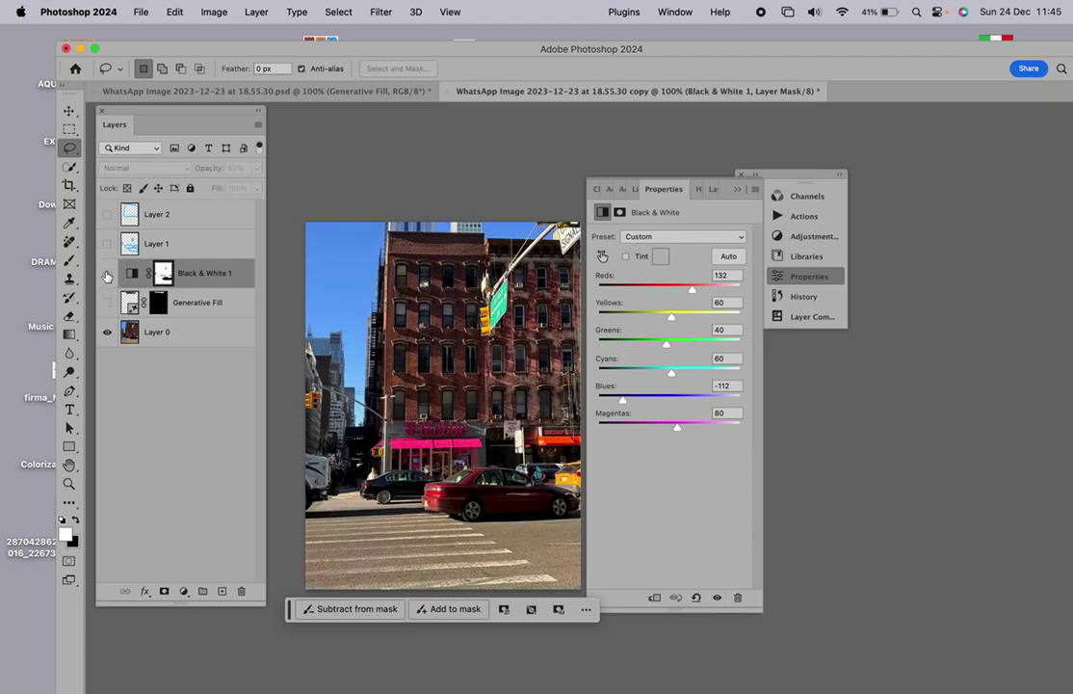
click(136, 332)
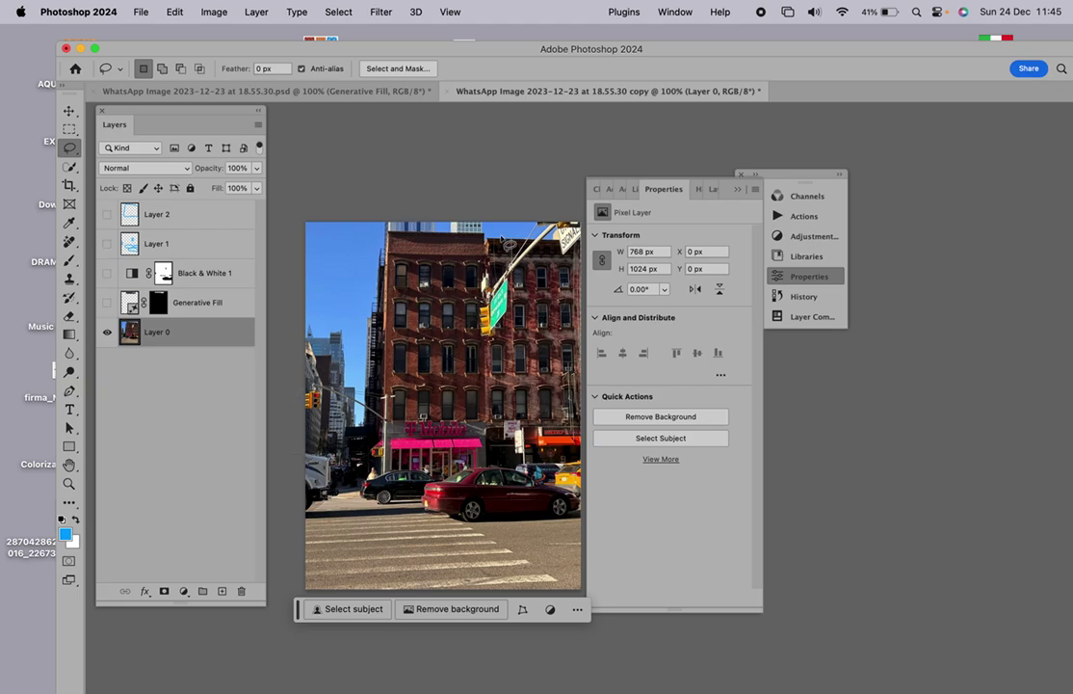
click(106, 273)
click(380, 93)
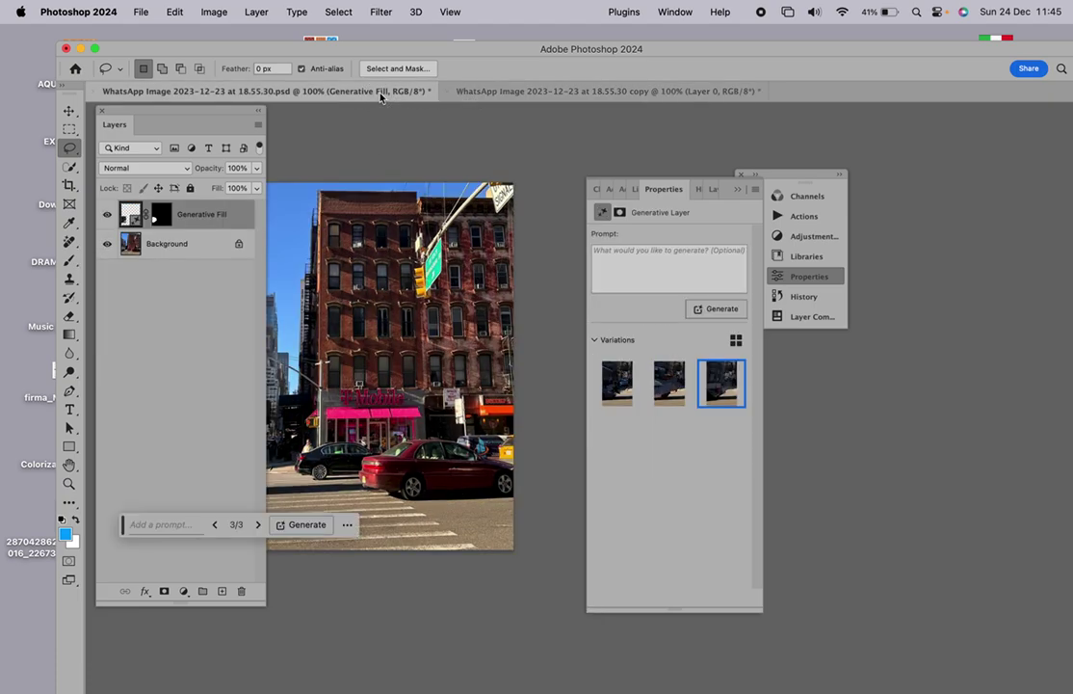
Preview the second and first truck-removal variations and delete the Generative Fill layer.
drag(380, 410, 452, 404)
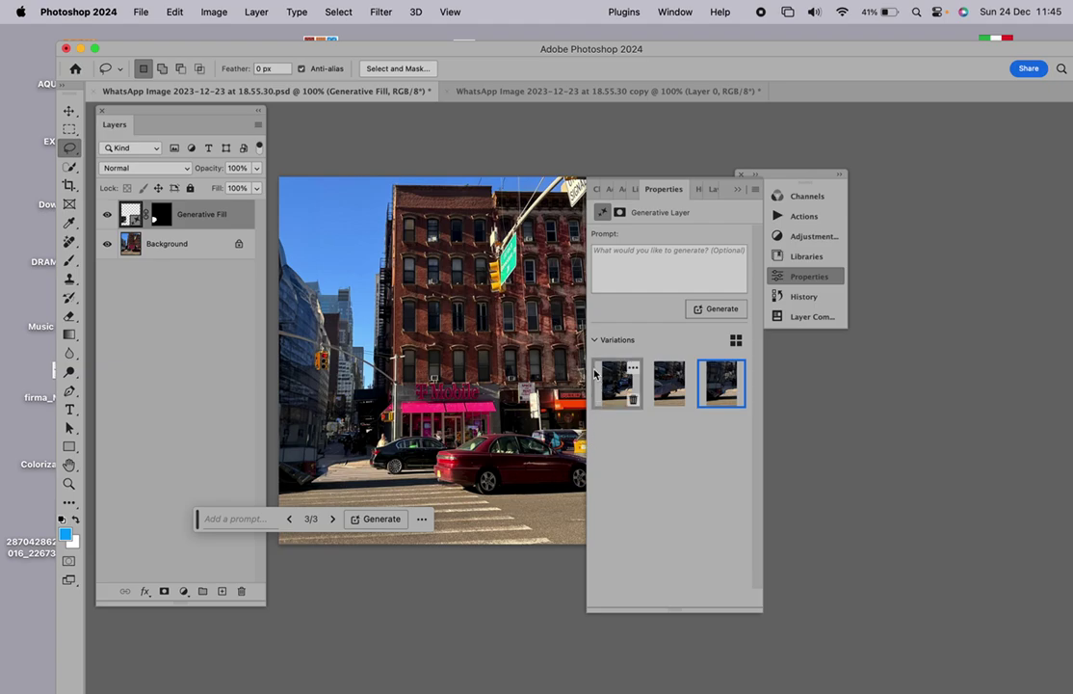
click(640, 389)
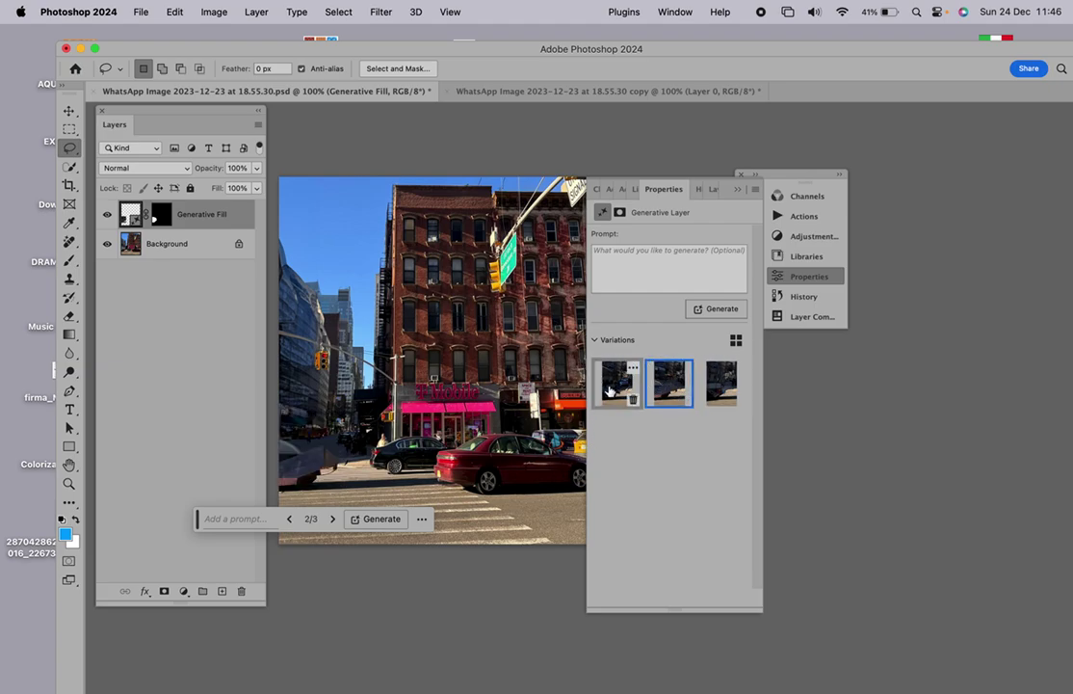
click(610, 388)
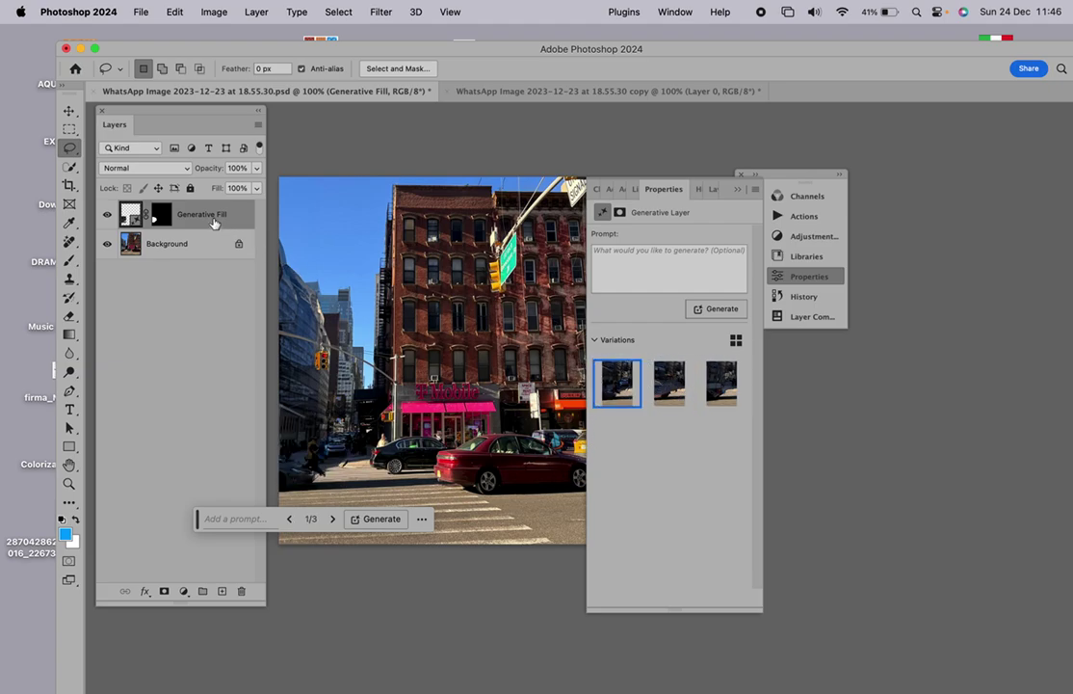
drag(210, 215, 238, 588)
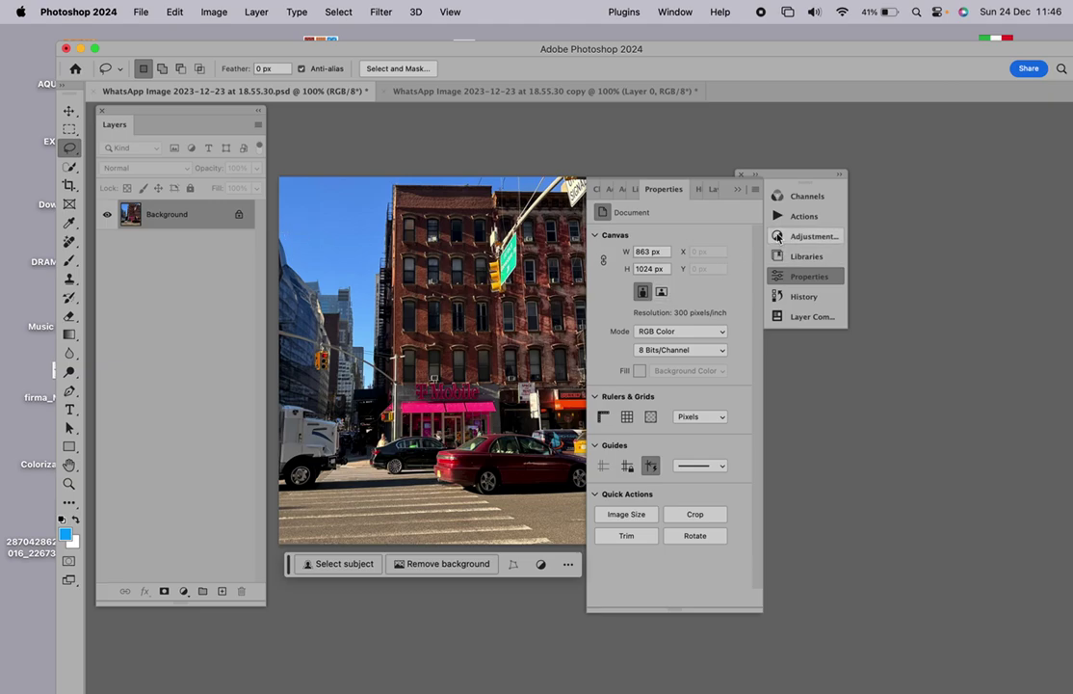
Revert the photo in its history to the first Clone Stamp state, before the canvas expansion, and clear the selection.
click(695, 190)
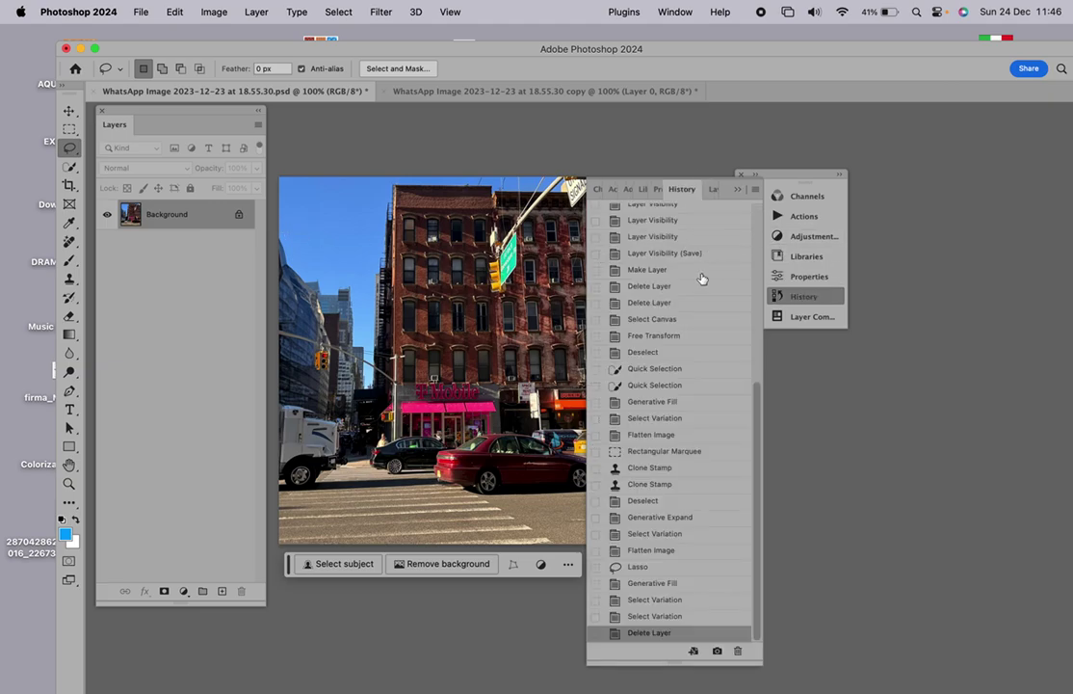
click(629, 551)
click(640, 470)
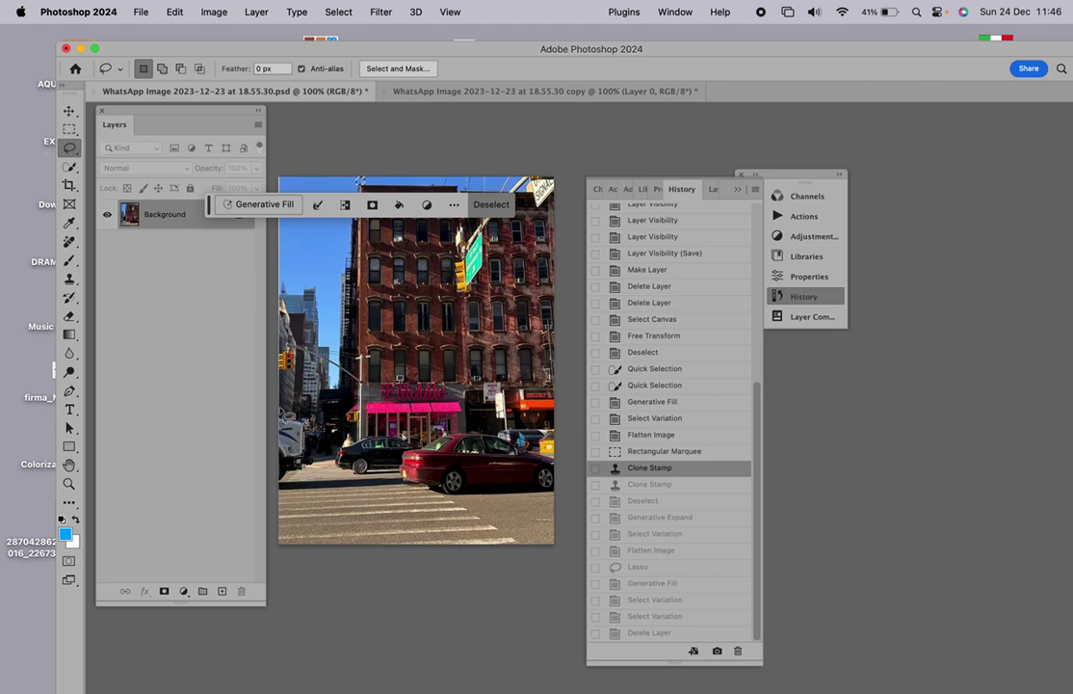
click(289, 419)
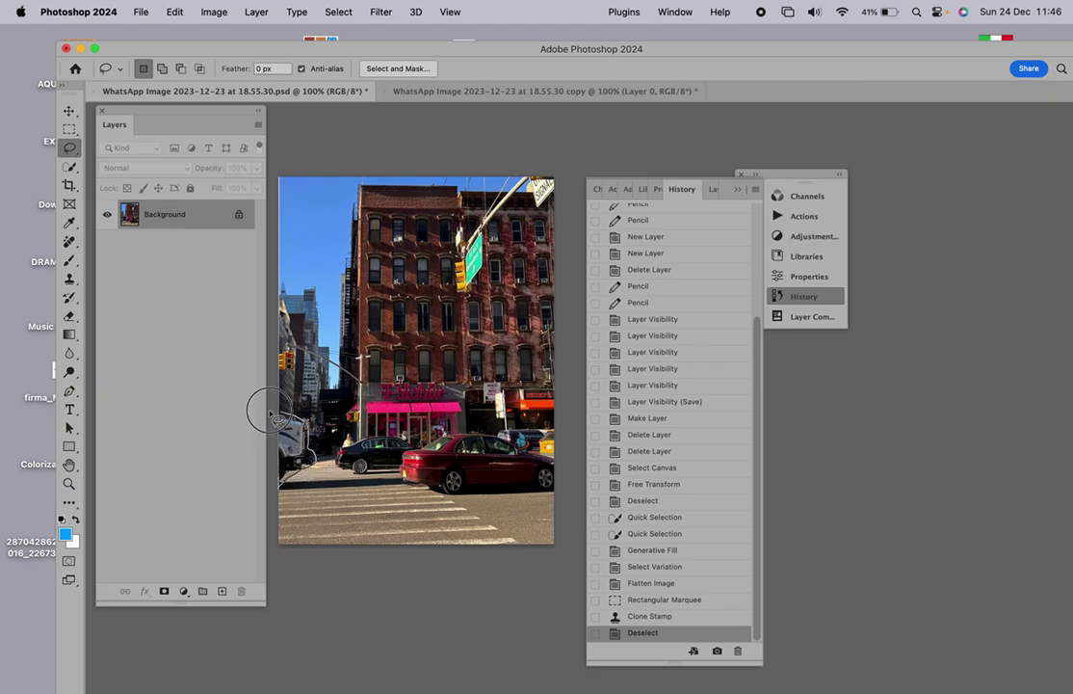
Lasso the white truck at the photo's left edge and remove it with Generative Fill without a prompt.
drag(270, 417, 269, 413)
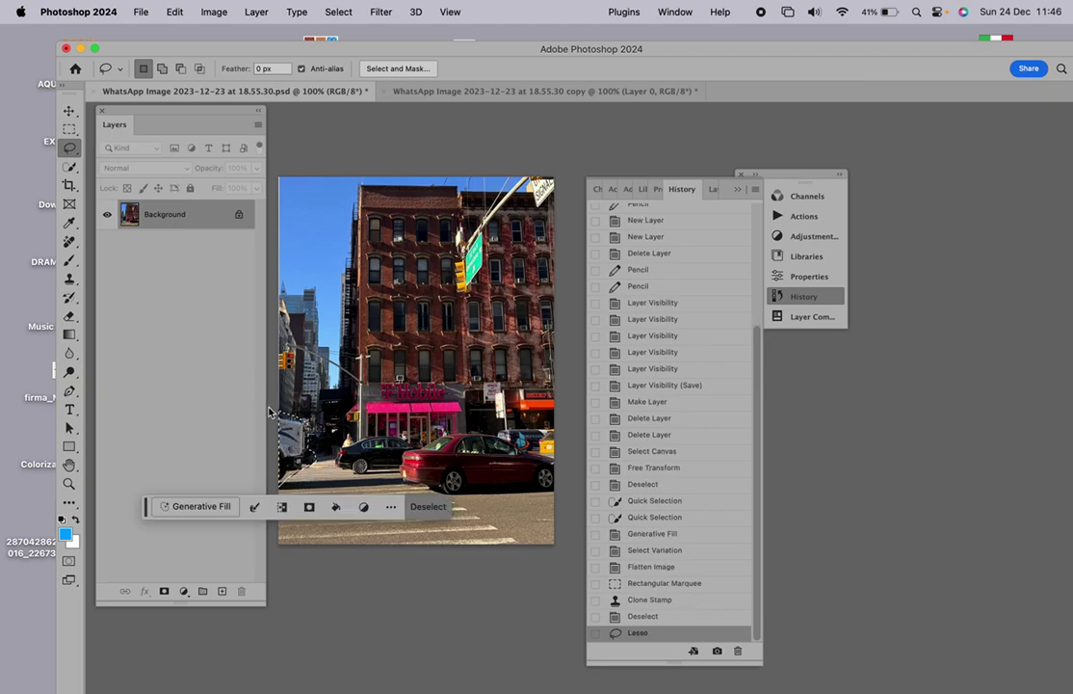
click(198, 506)
click(435, 520)
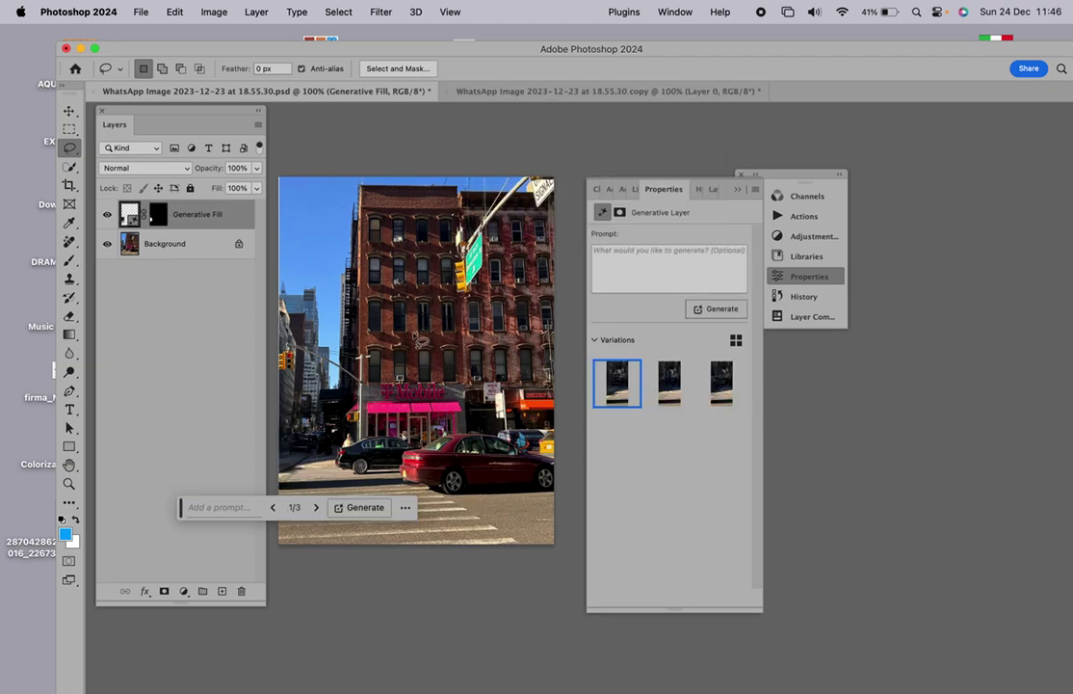
Extend the canvas slightly beyond the photo's left edge with the Crop tool, using Generative Expand as the fill without a prompt.
click(68, 185)
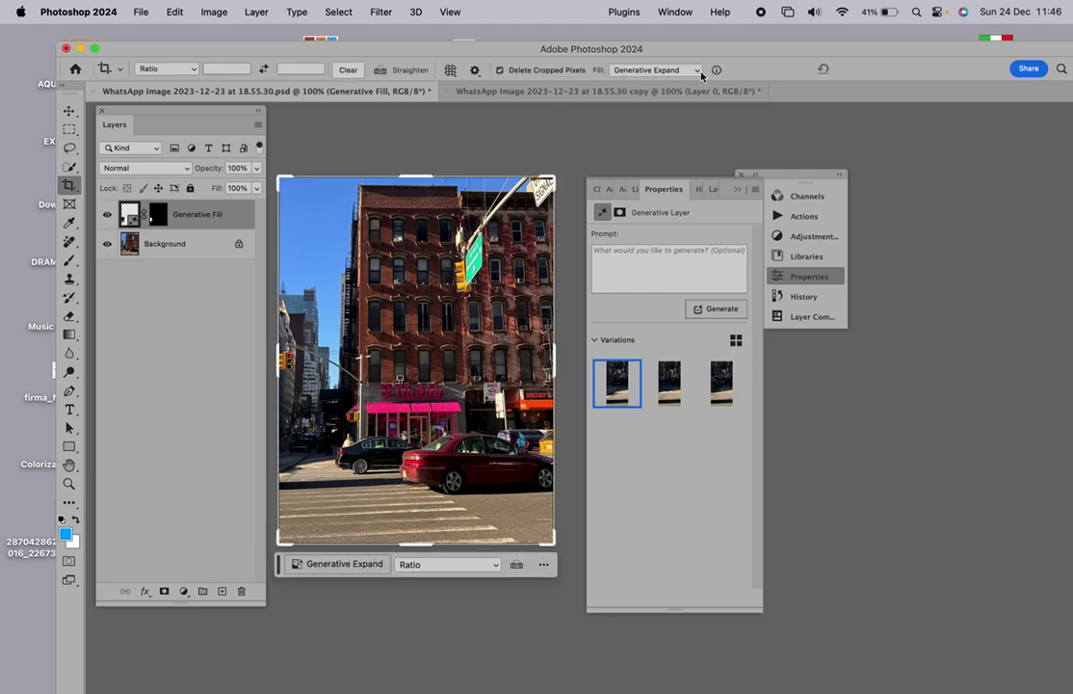
click(667, 74)
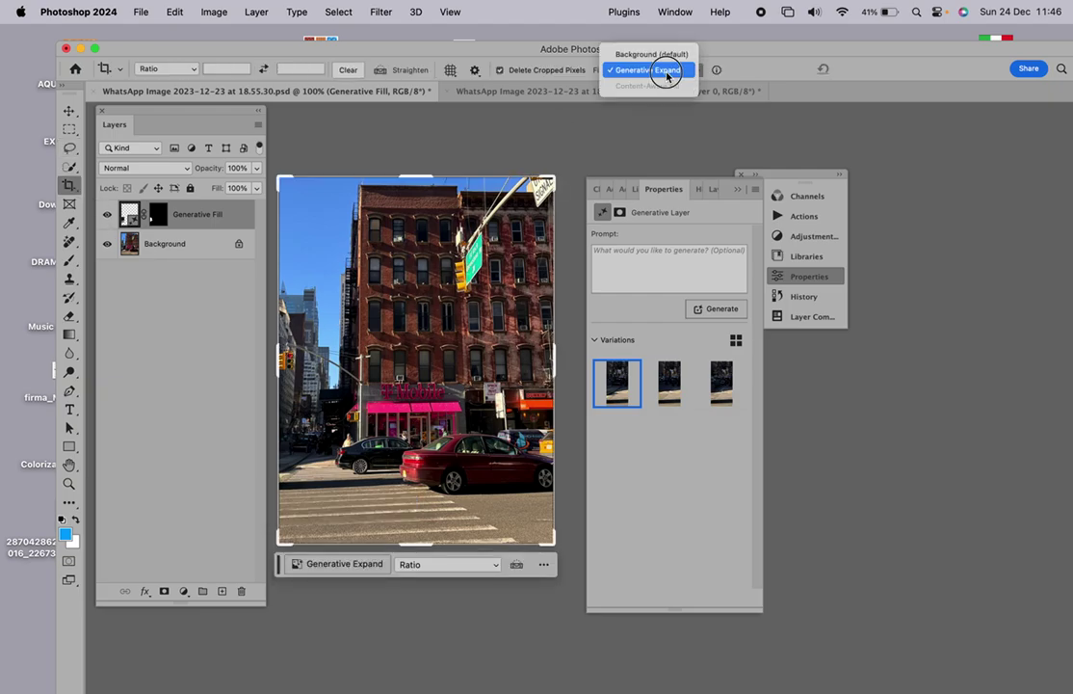
click(666, 72)
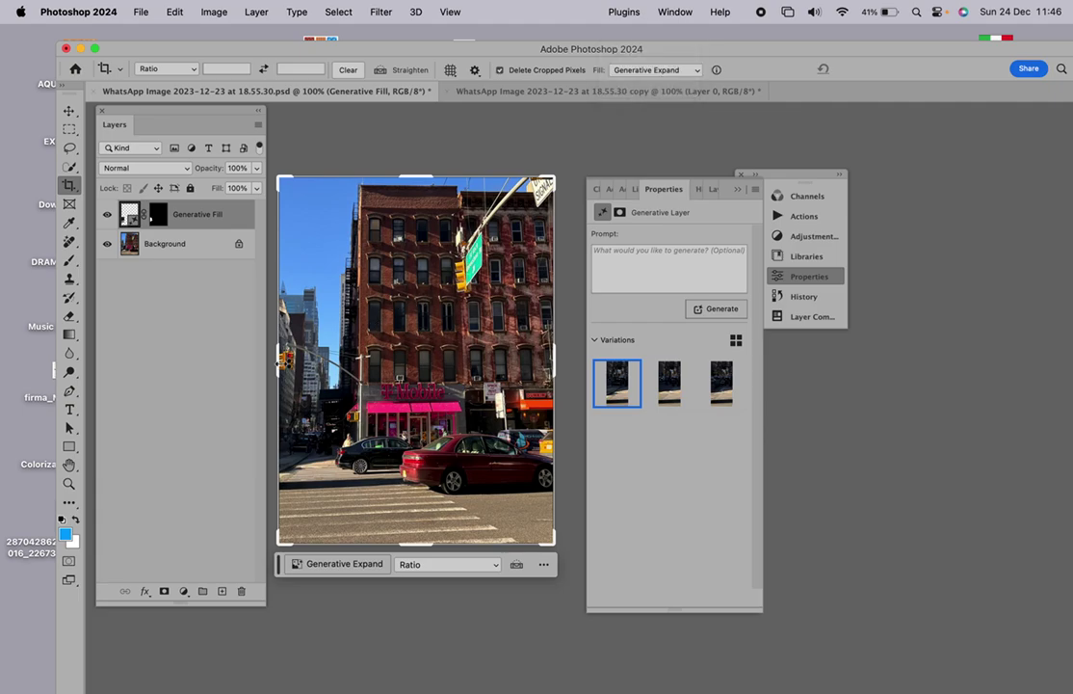
drag(278, 361, 266, 374)
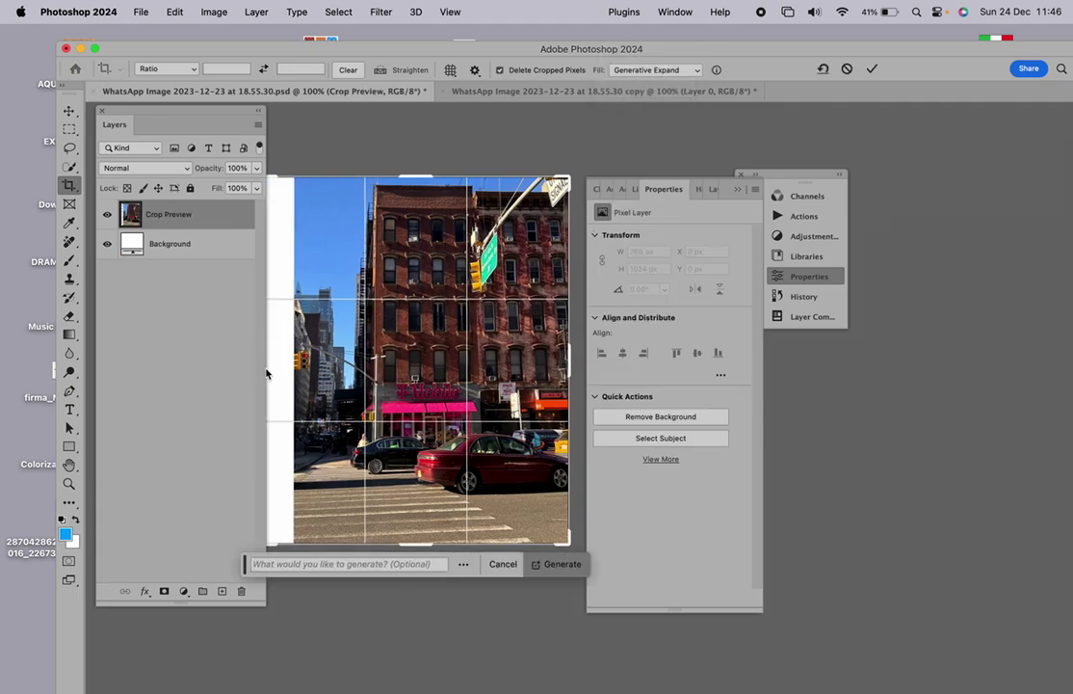
key(Return)
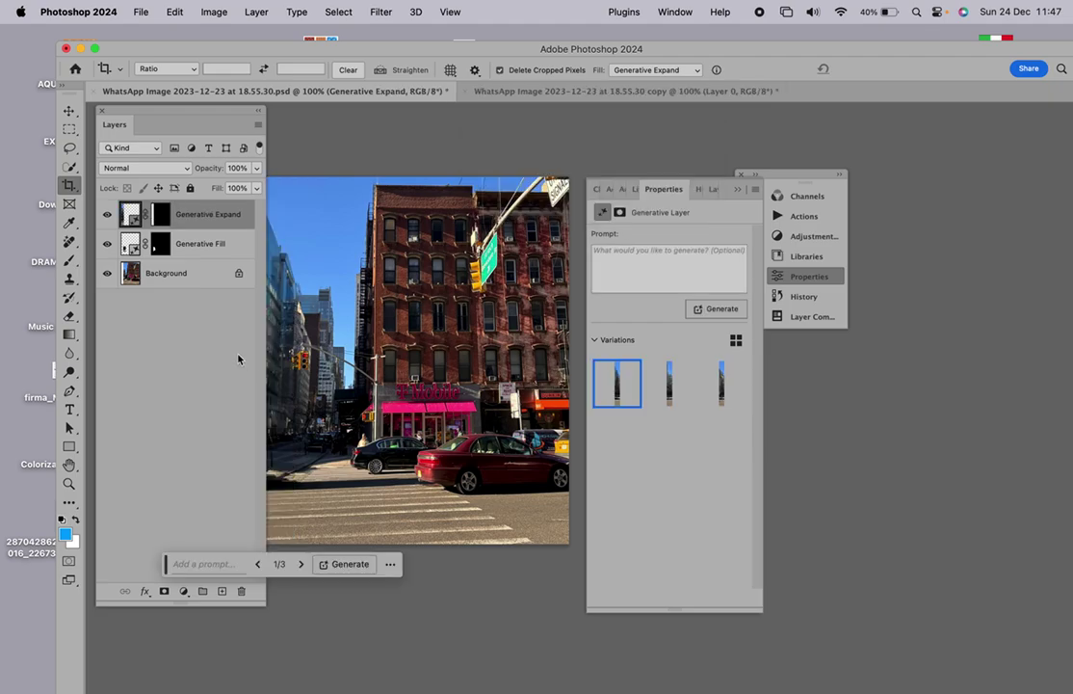
Compare the second and third Generative Expand variations with the first and keep the first one.
click(668, 383)
click(710, 386)
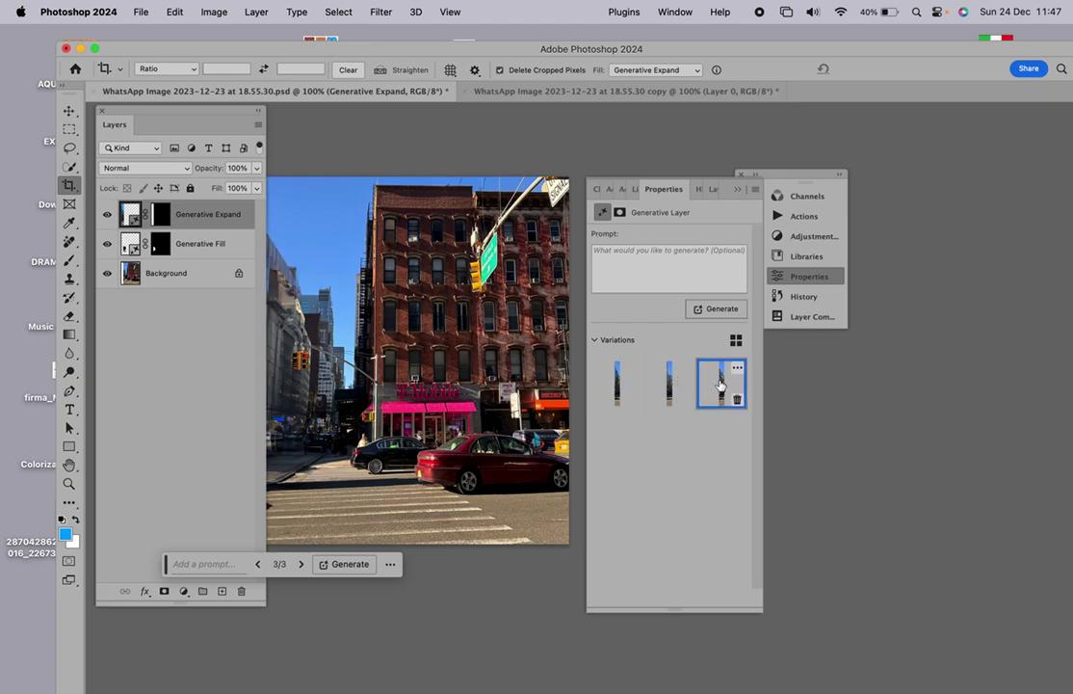
click(619, 390)
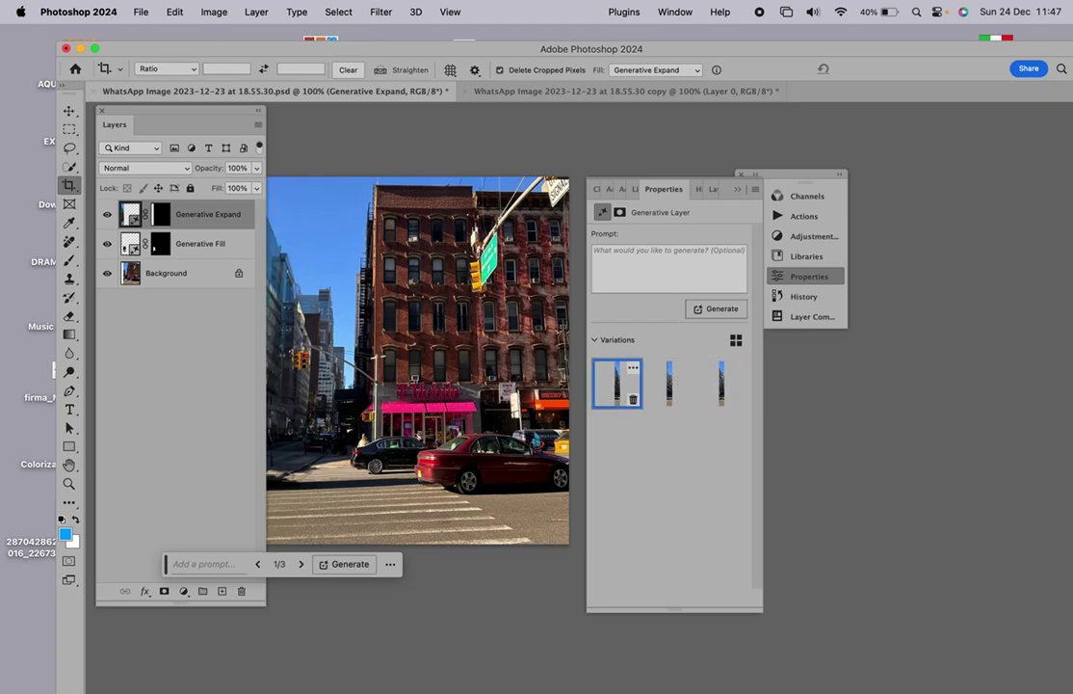
click(257, 124)
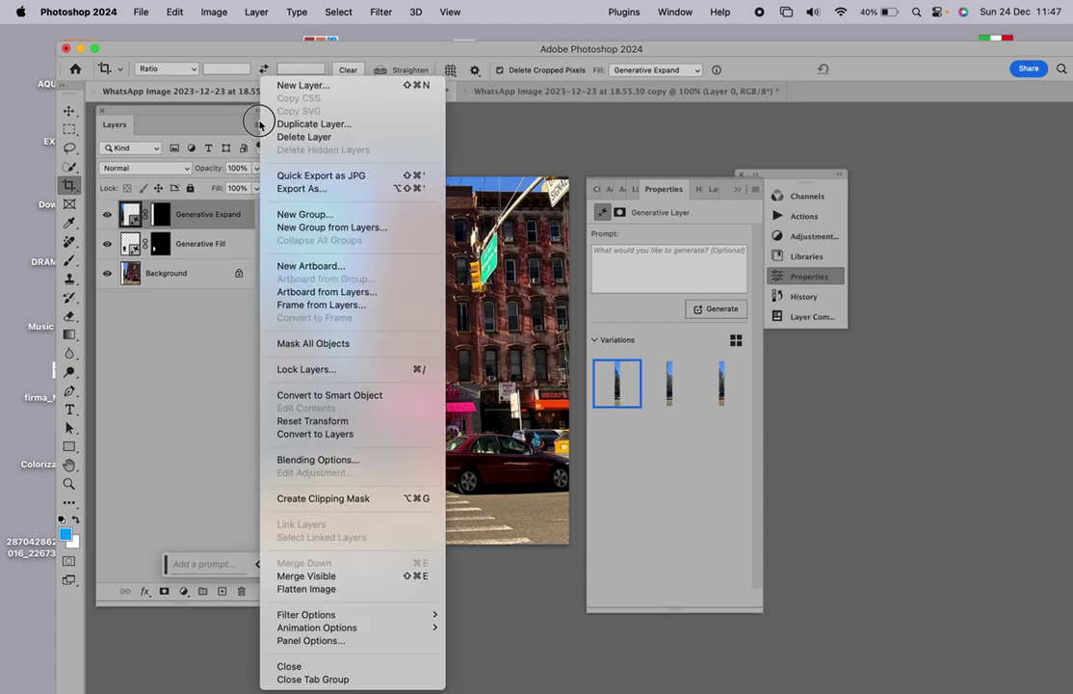